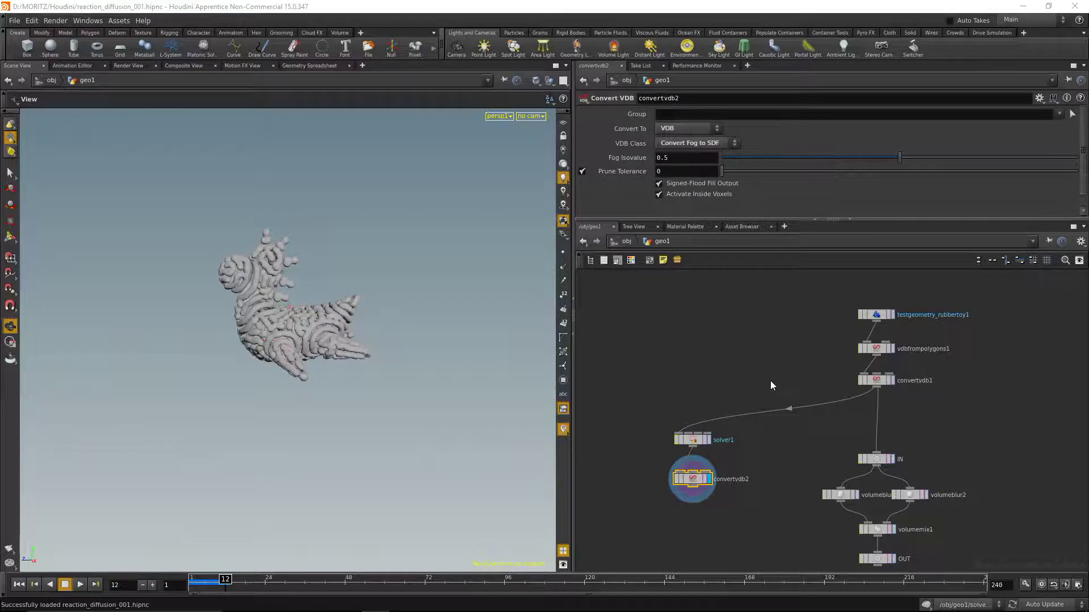
Step: Duplicate the rubber toy, VDB from Polygons and first Convert VDB nodes, place the copies above the solver, and rewind to frame 1
left_click_drag(798, 294, 910, 384)
key("ctrl+c")
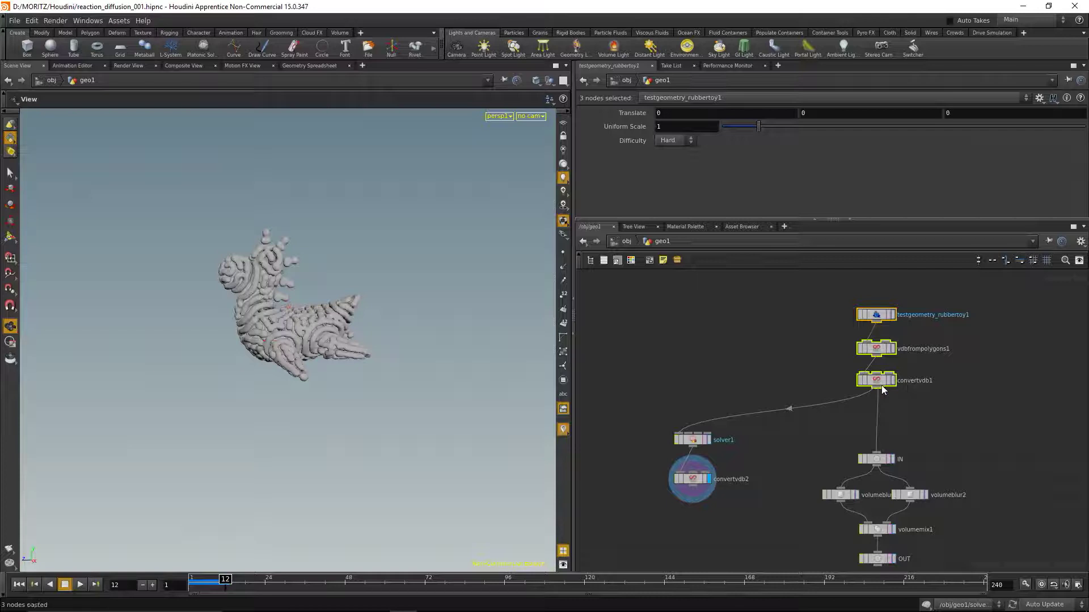
key("ctrl+v")
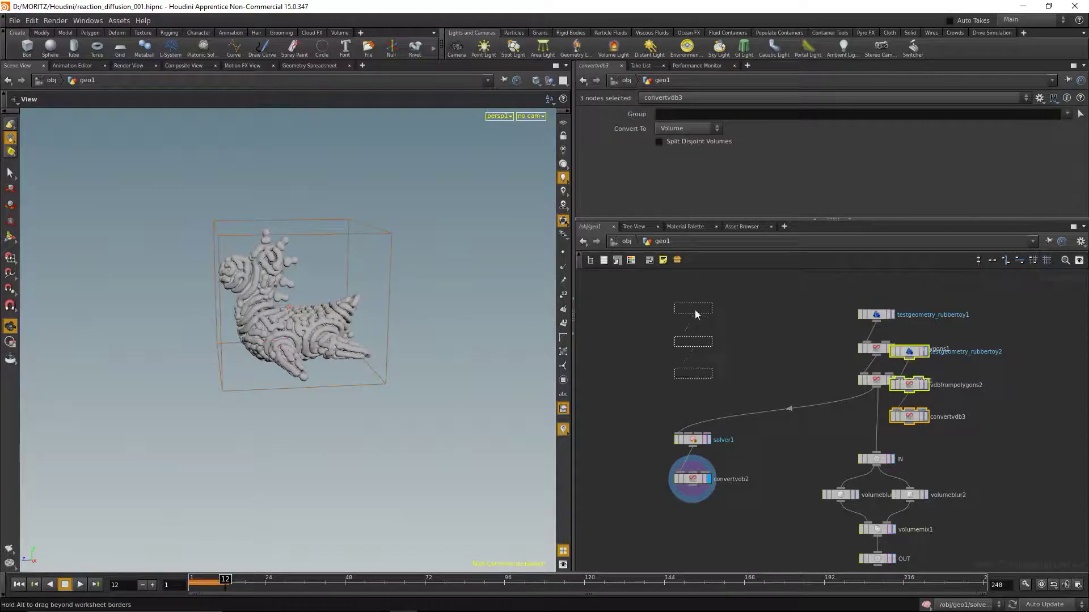
left_click(787, 326)
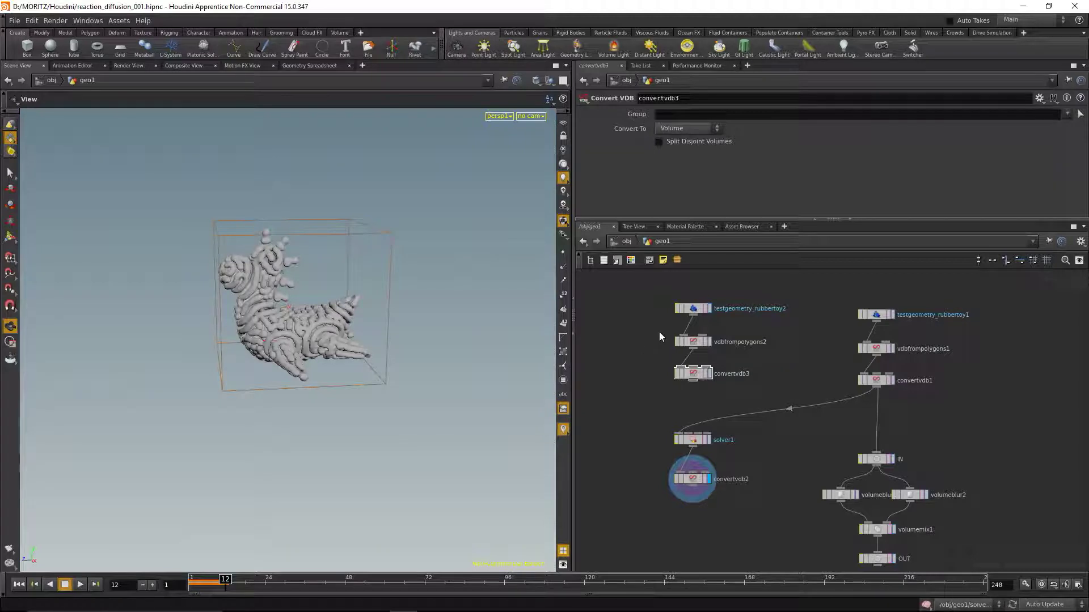
left_click(18, 585)
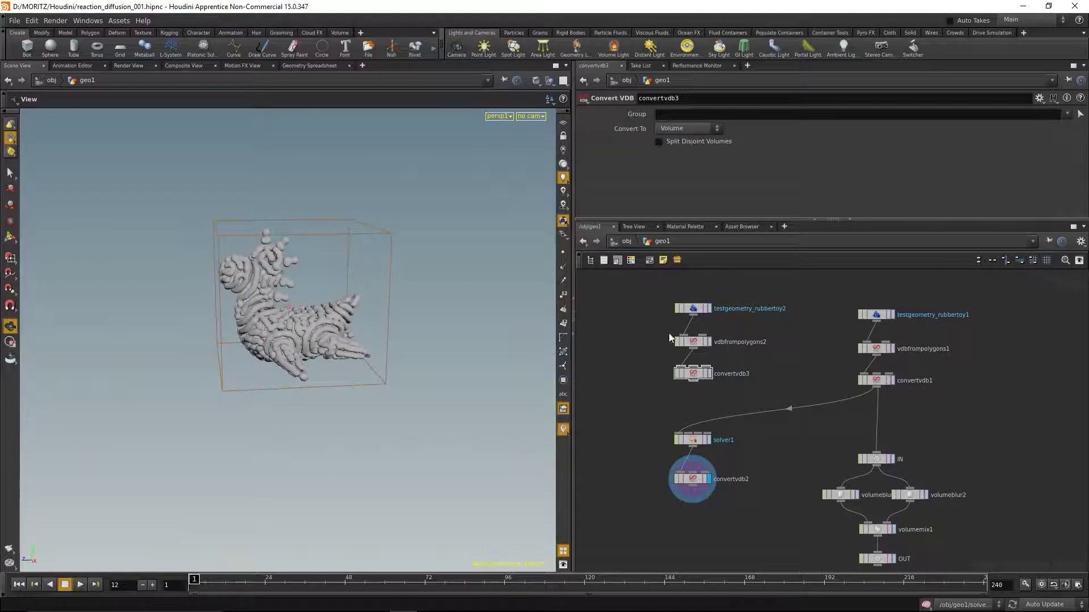
Step: Set the voxel size of the duplicated VDB from Polygons node to 0.02
left_click_drag(656, 332, 873, 353)
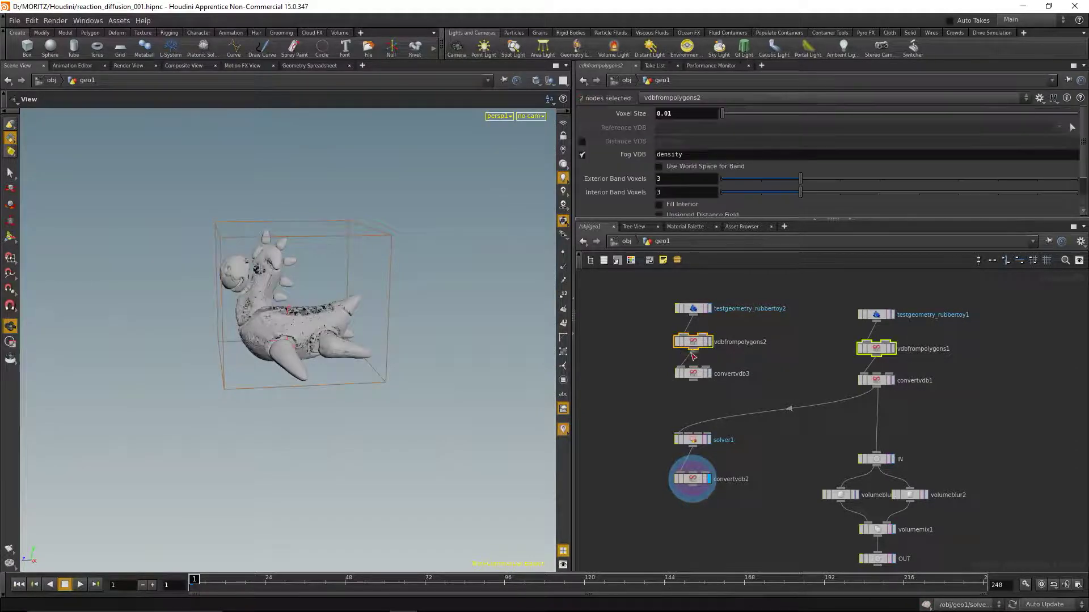
left_click(684, 114)
key("BackSpace")
type("2")
left_click(636, 408)
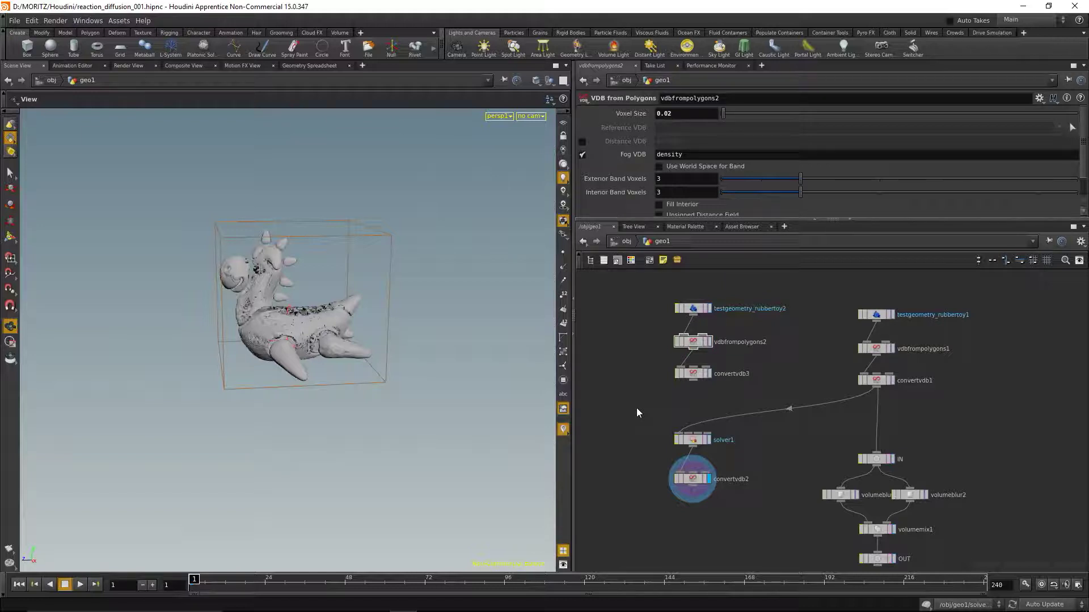
Step: Display the original rubber toy with the duplicated toy as a template, and set the original's uniform scale to 0.1
left_click(877, 316)
left_click(890, 316)
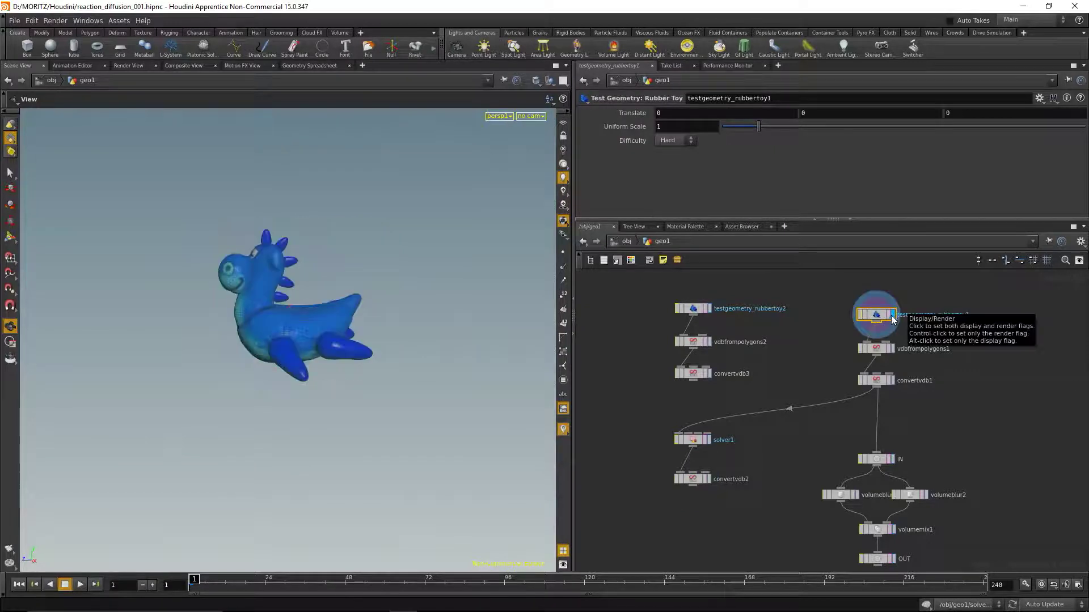
left_click(706, 309)
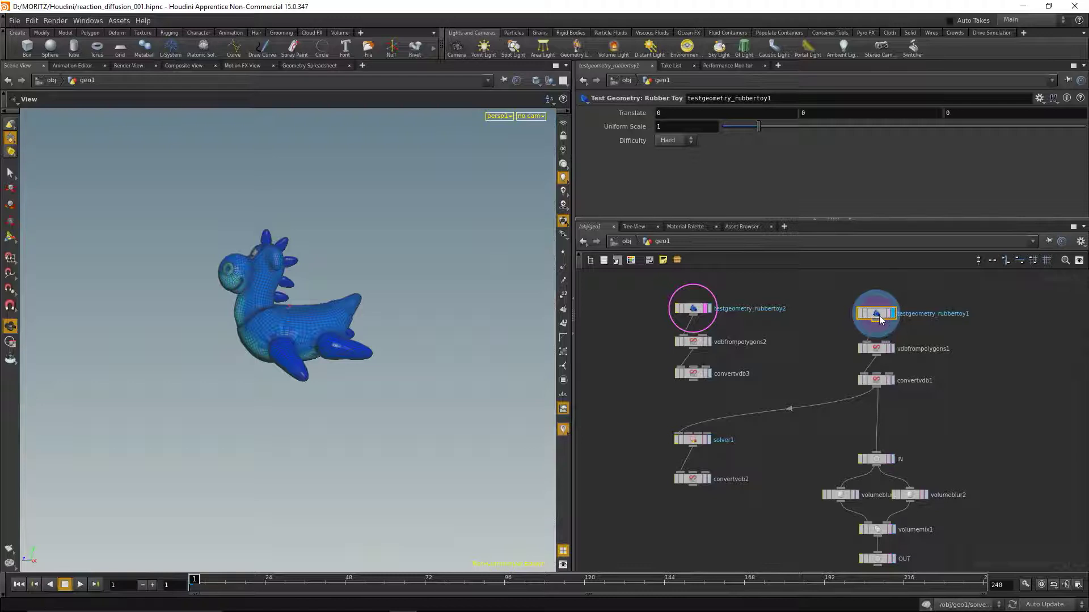
left_click(659, 126)
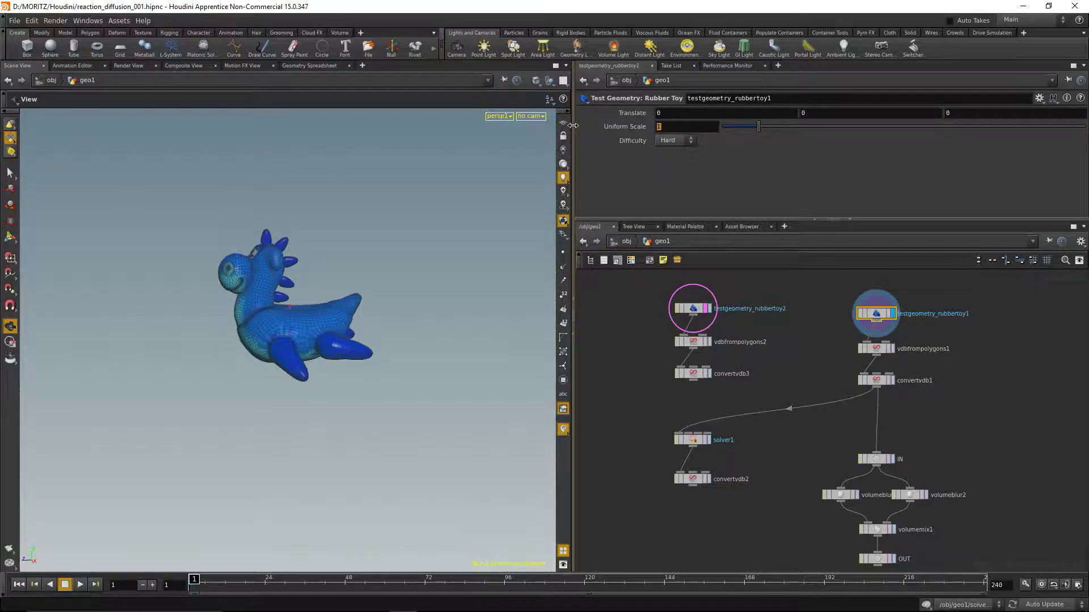
type(".1")
key("Return")
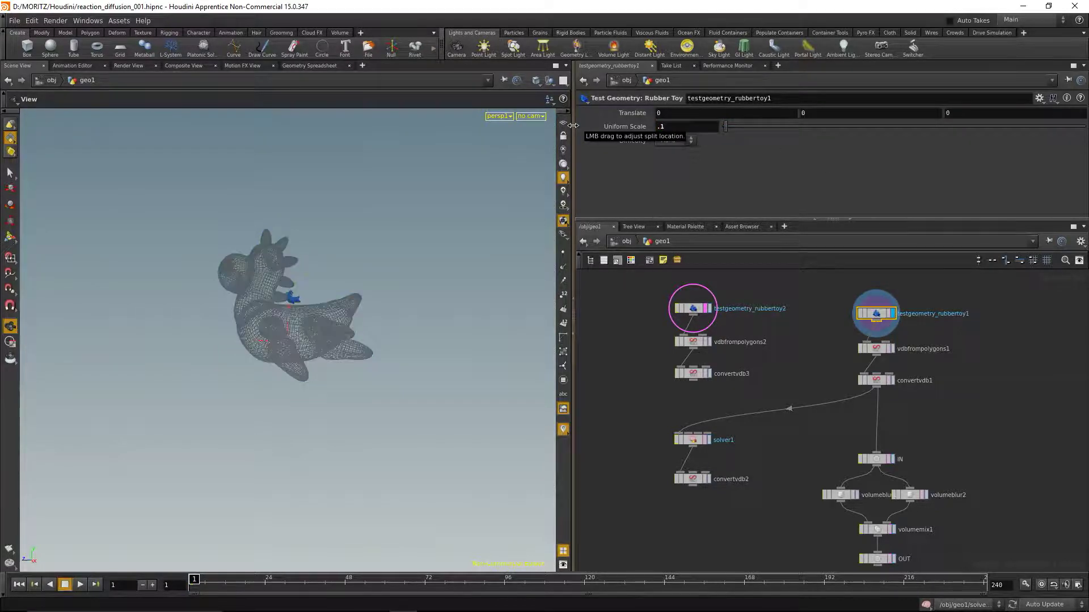
Step: Set the original rubber toy's Y translation to -0.5 so it sits inside the templated toy
left_click(805, 113)
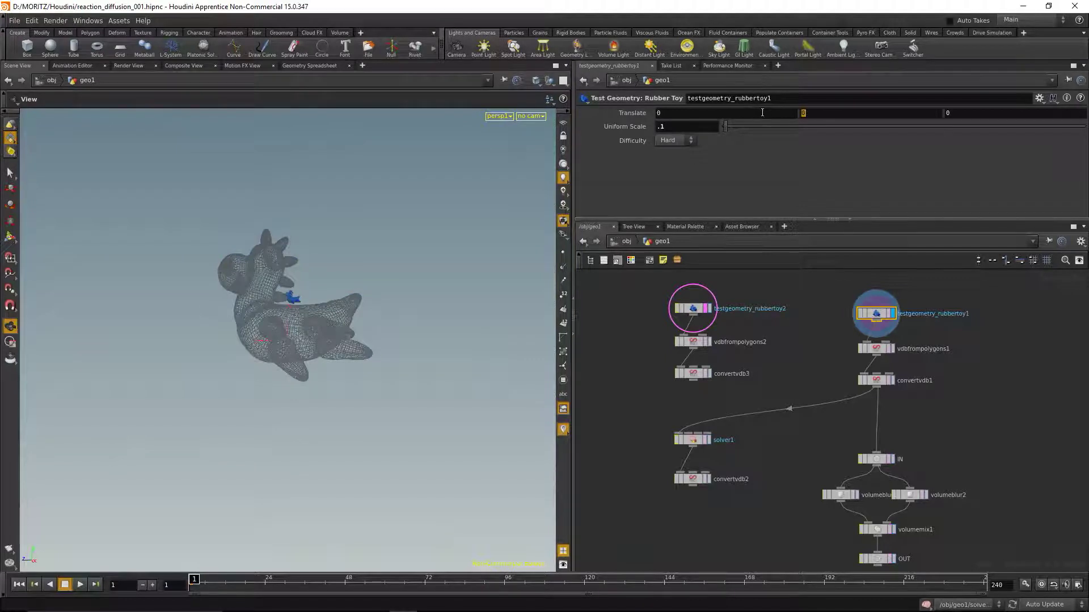
type("-.5")
key("Return")
mouse_move(312, 372)
left_mouse_down()
mouse_move(360, 335)
mouse_move(330, 361)
left_mouse_up()
scroll(330, 361, "up", 10)
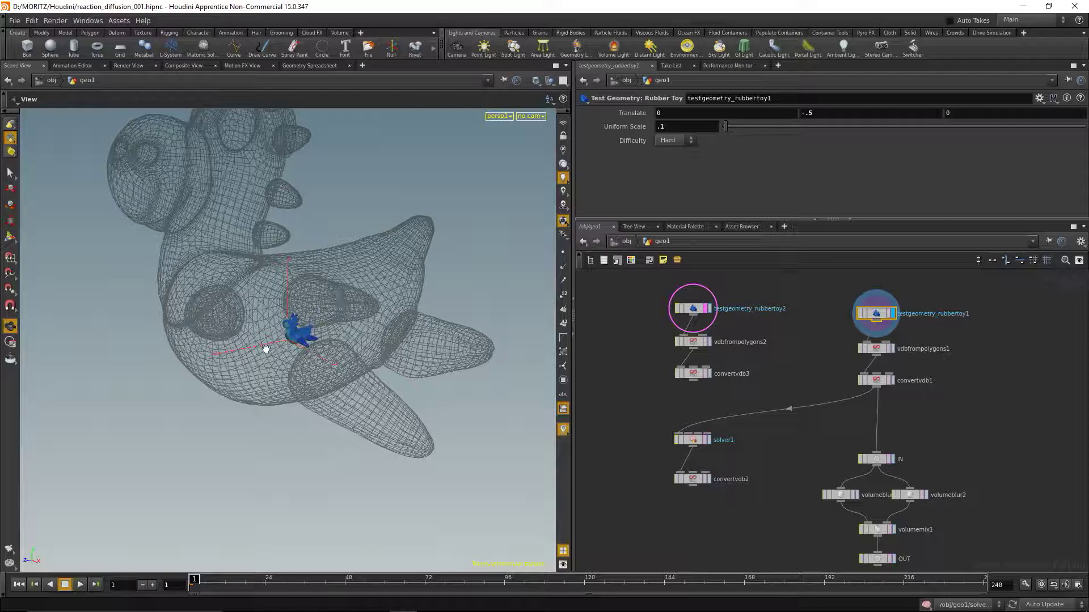
Step: Display the duplicated VDB from Polygons output and then convertvdb3, and inspect the resulting volume against the template
left_click(709, 341)
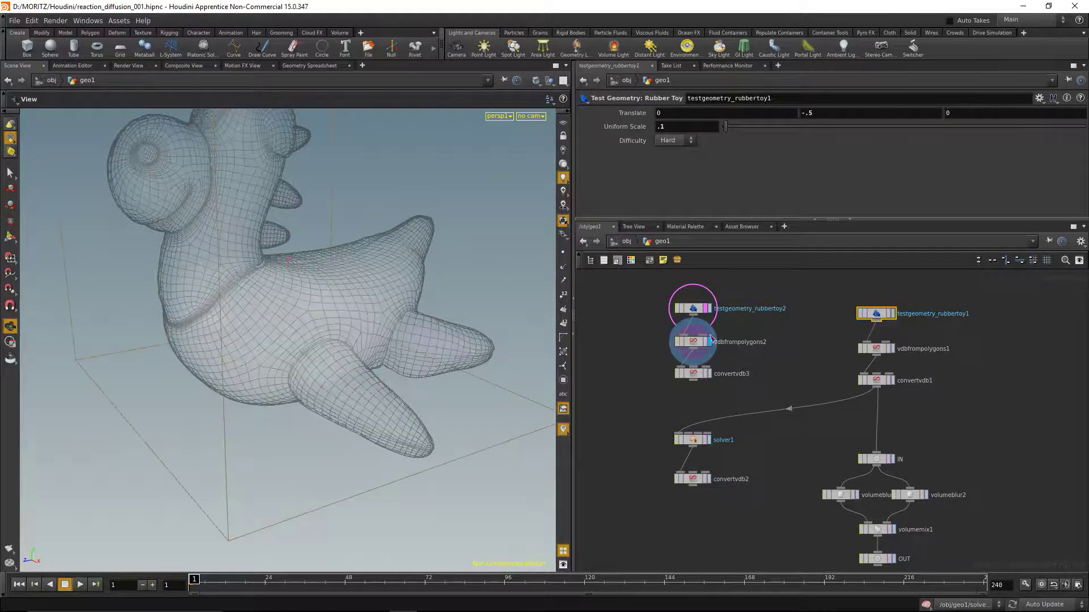
left_click(709, 374)
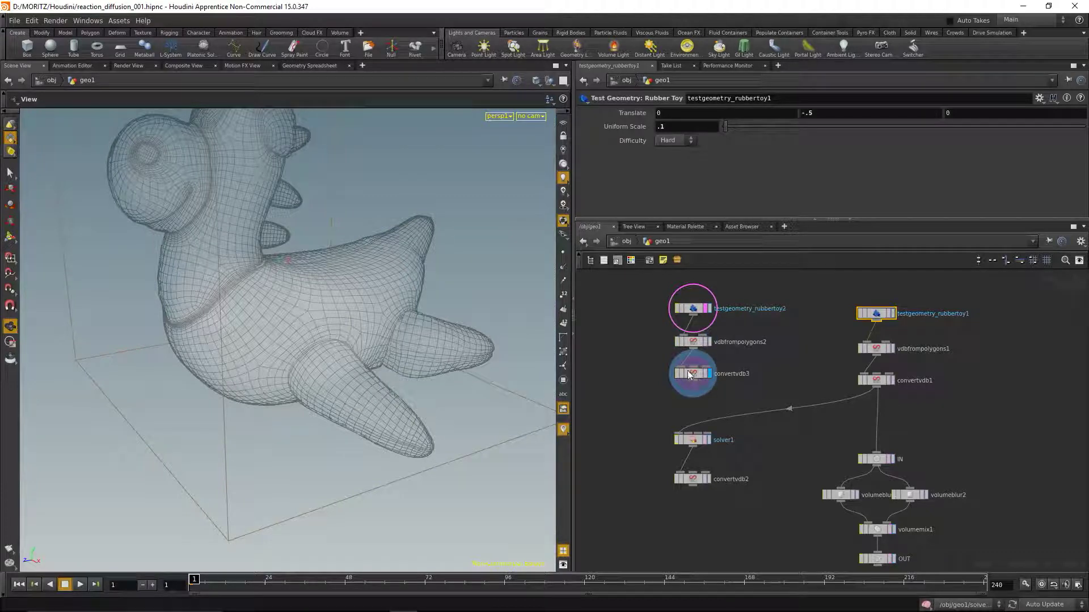
left_click(696, 374)
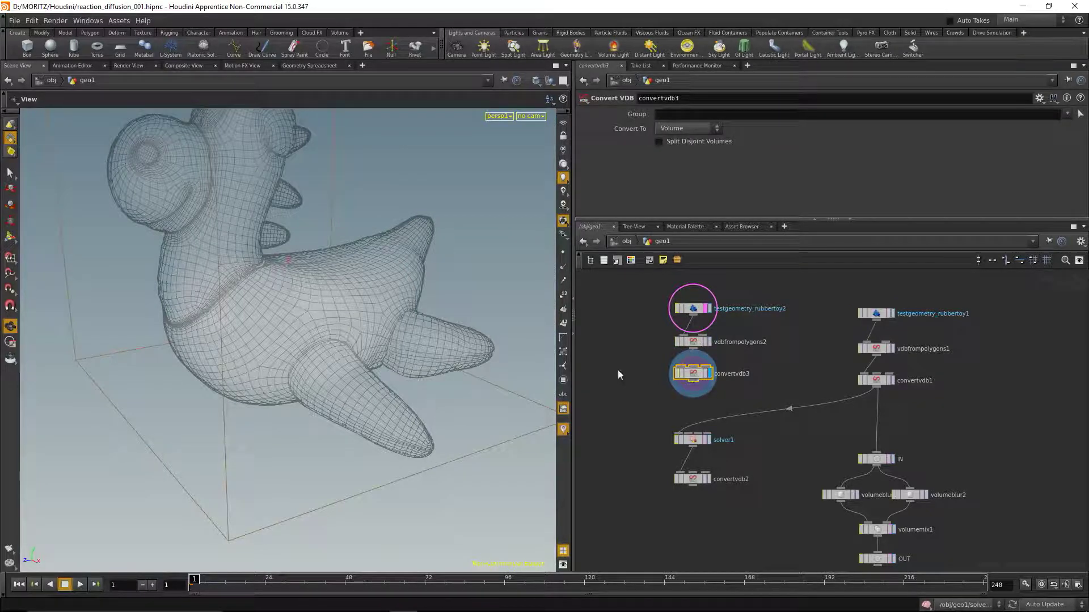
left_click_drag(382, 361, 431, 323)
left_click_drag(317, 329, 353, 311)
left_click_drag(377, 365, 484, 287)
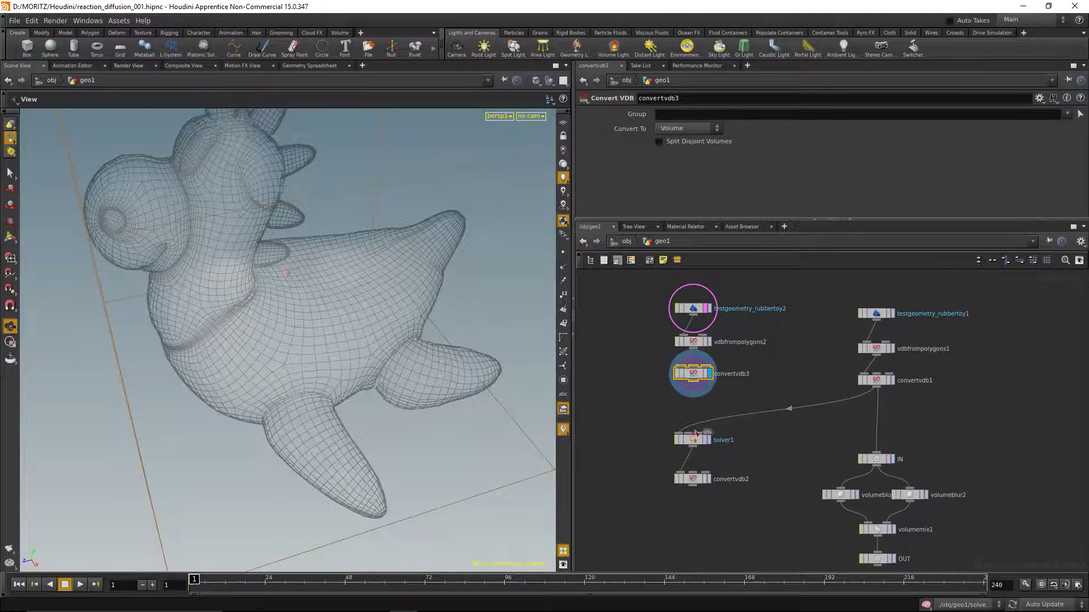
Step: Add a Volume VOP node beside the solver and feed it from convertvdb3
middle_click_drag(632, 392, 668, 391)
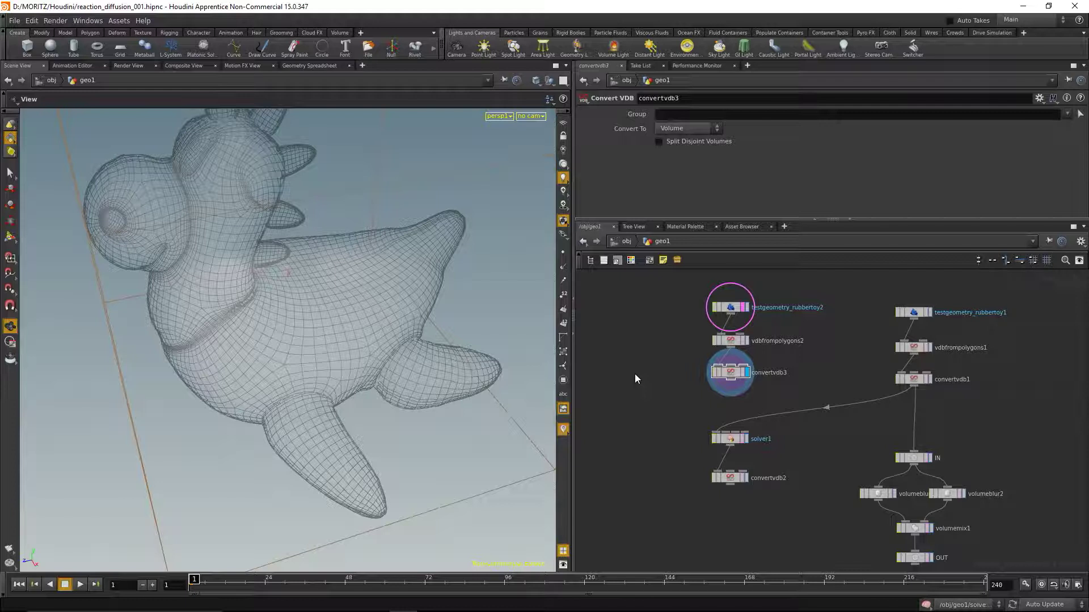
key("Tab")
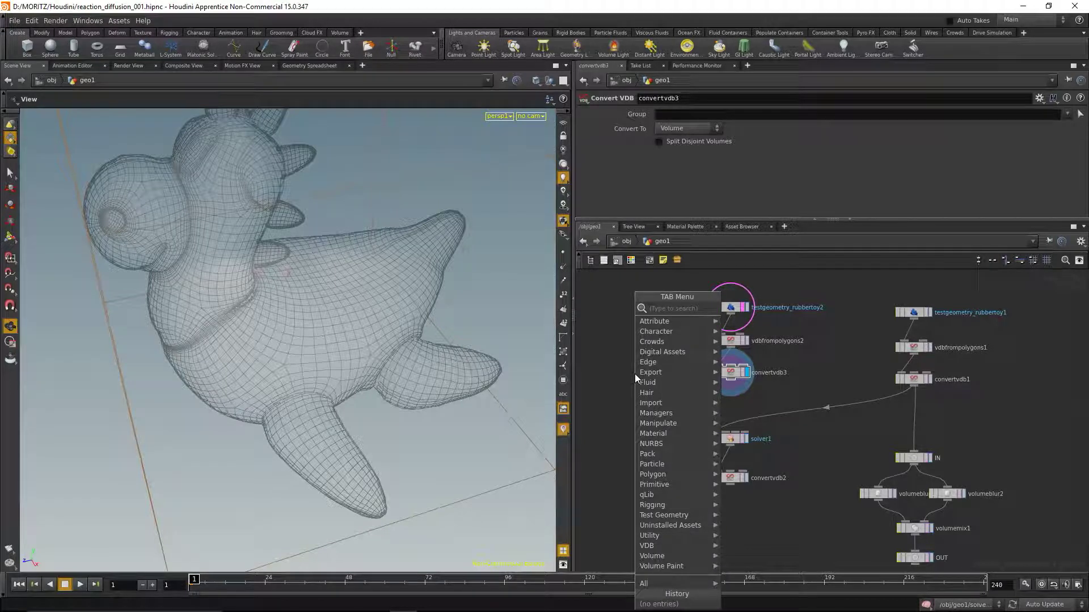
type("sol")
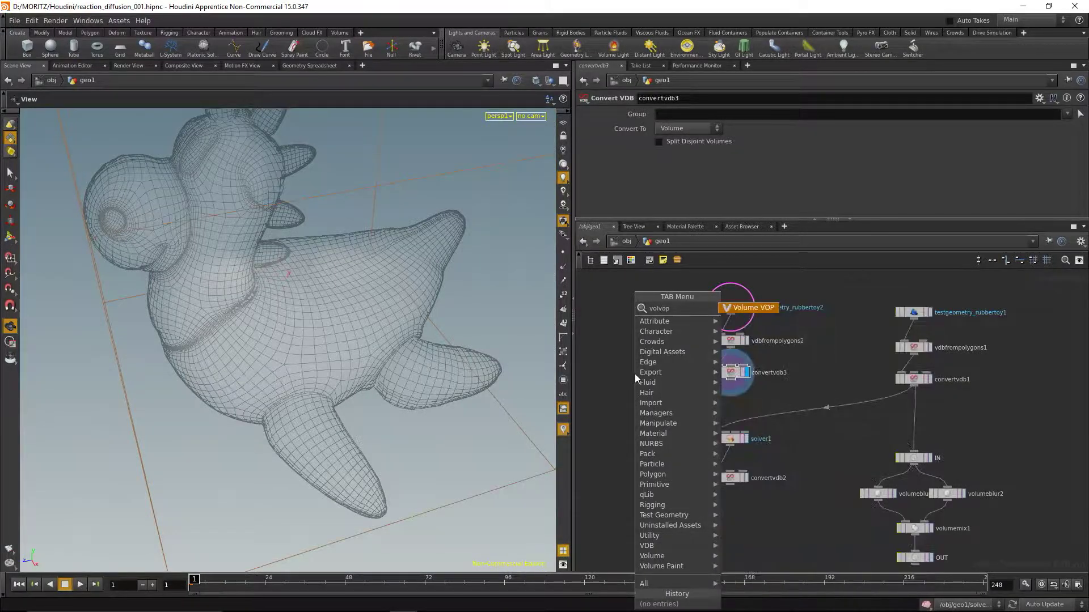
key("Escape")
left_click(635, 426)
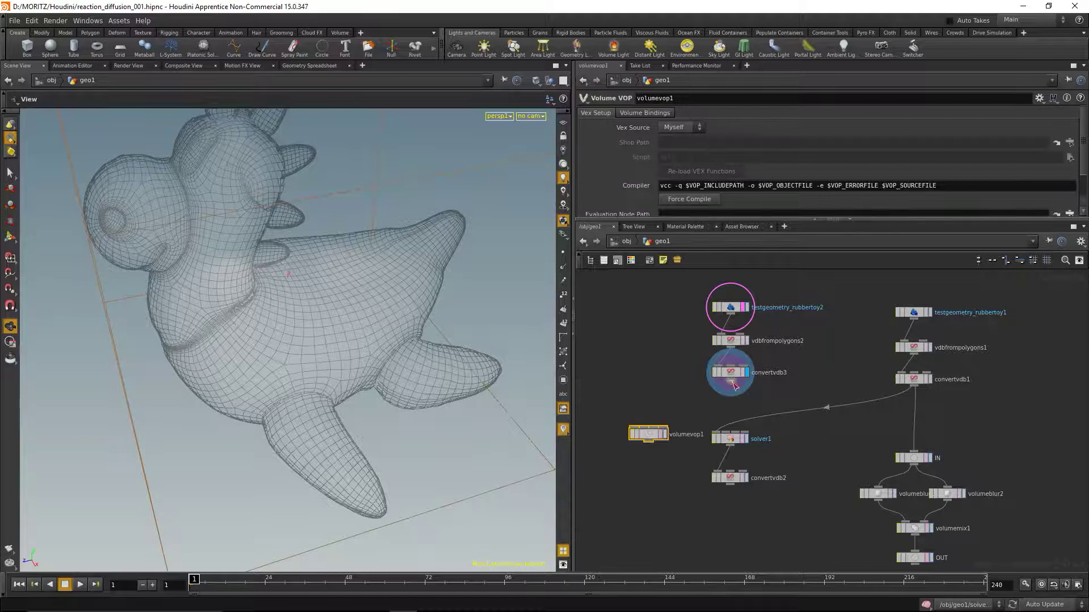
Step: Try feeding a float Constant of 1 into the density output inside the Volume VOP, and delete the Constant again
double_click(649, 436)
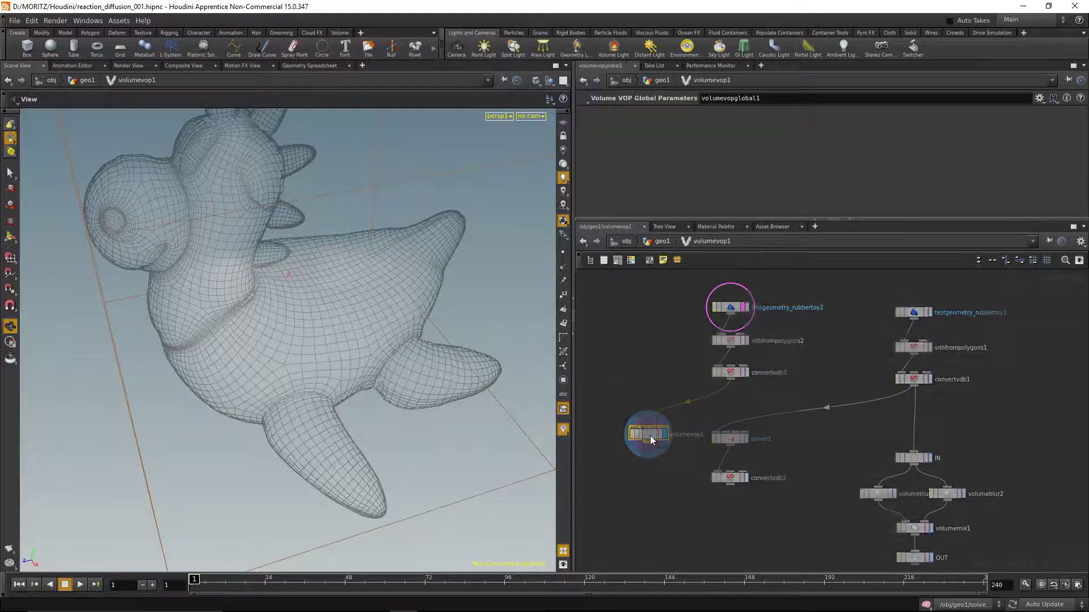
key("h")
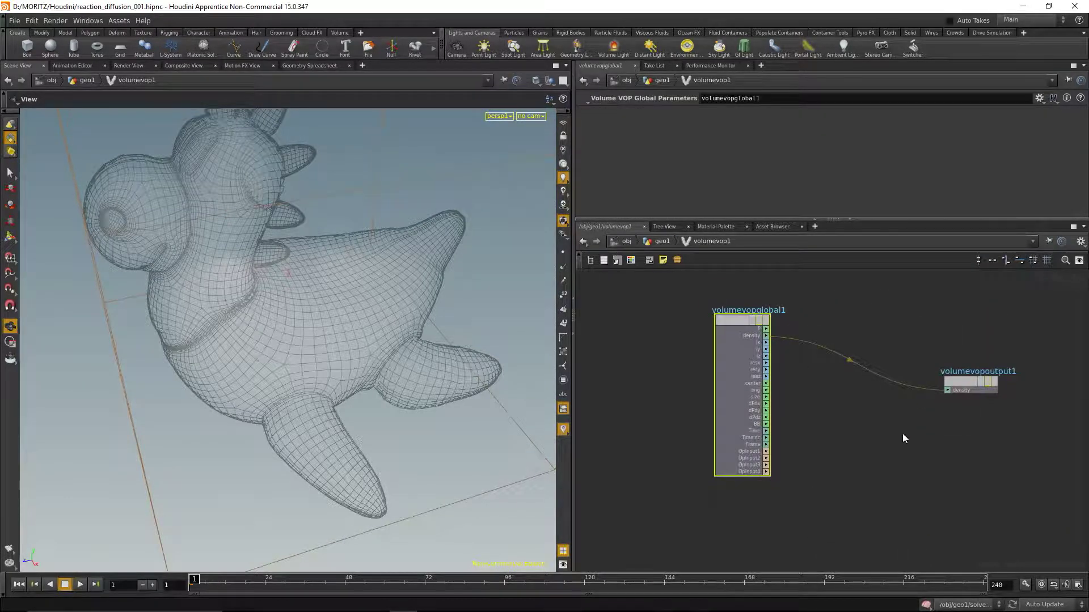
key("Tab")
type("const")
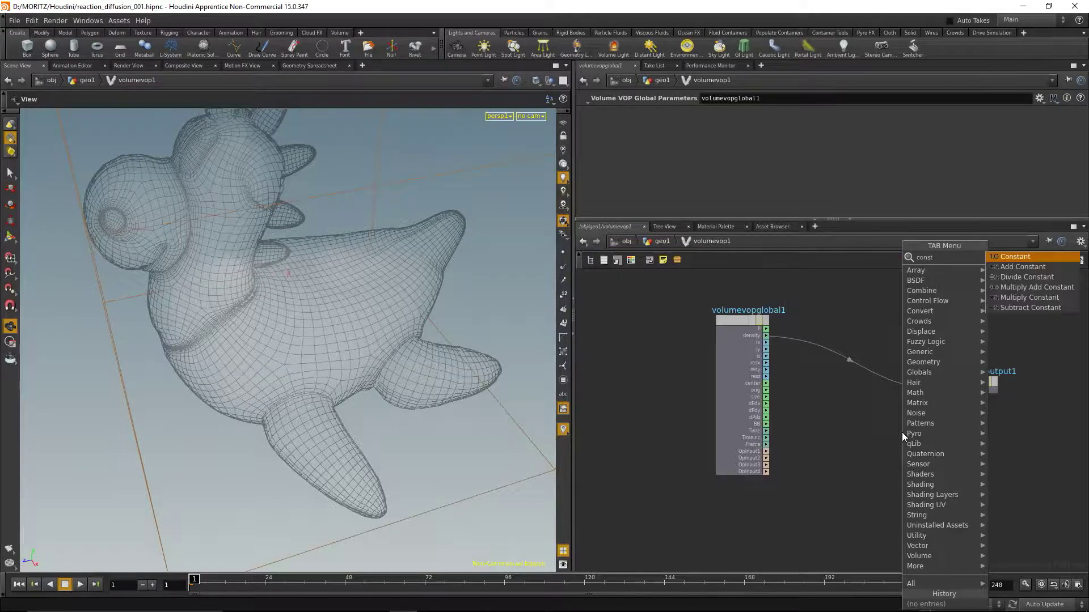
key("Return")
left_click(901, 432)
left_click(659, 128)
type("1")
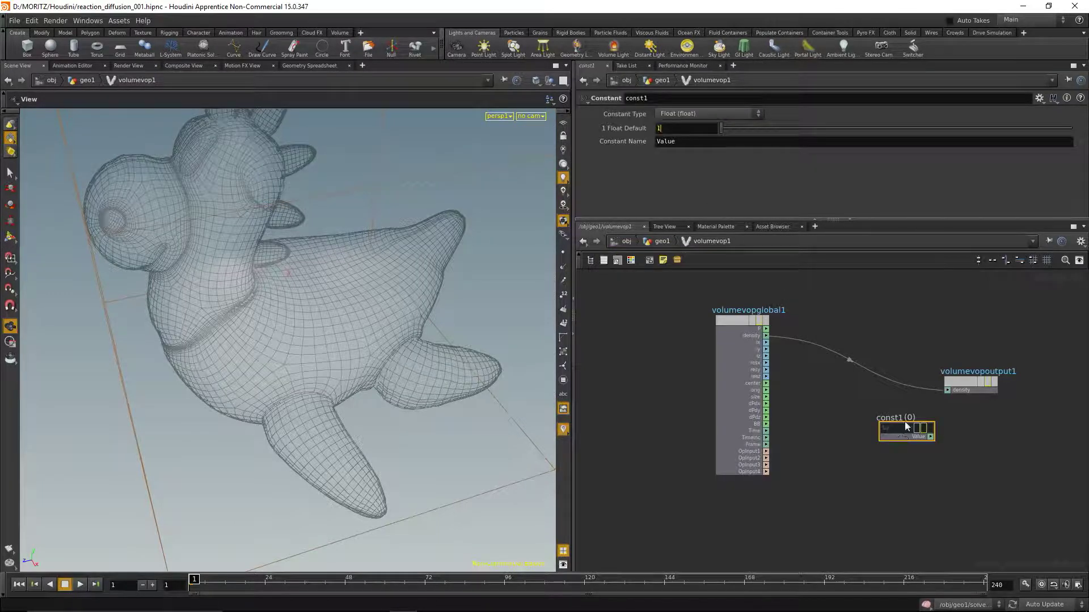
left_click_drag(907, 429, 853, 428)
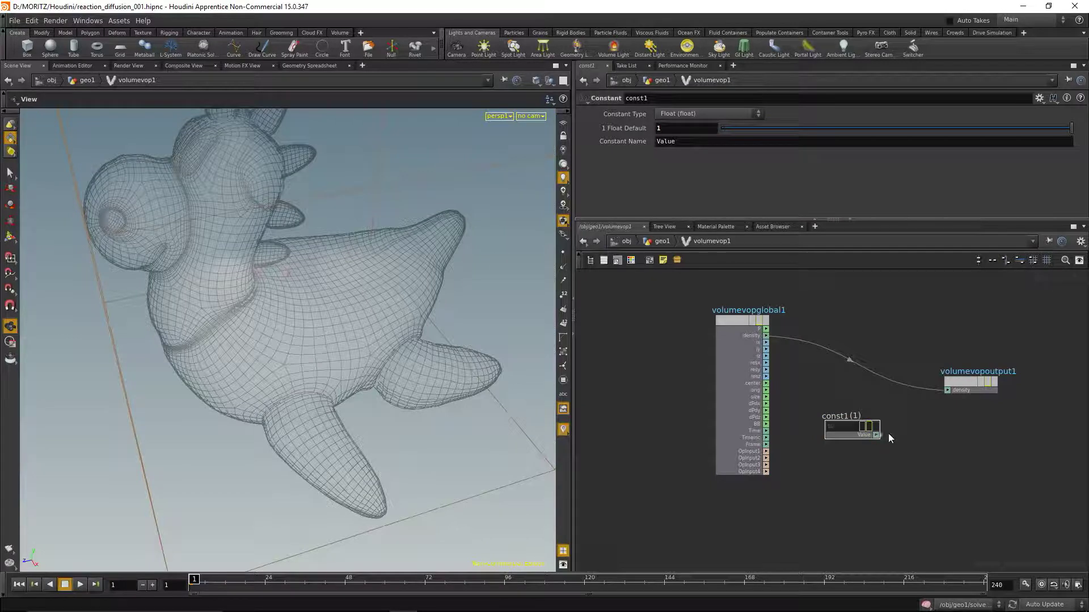
left_click_drag(947, 390, 876, 435)
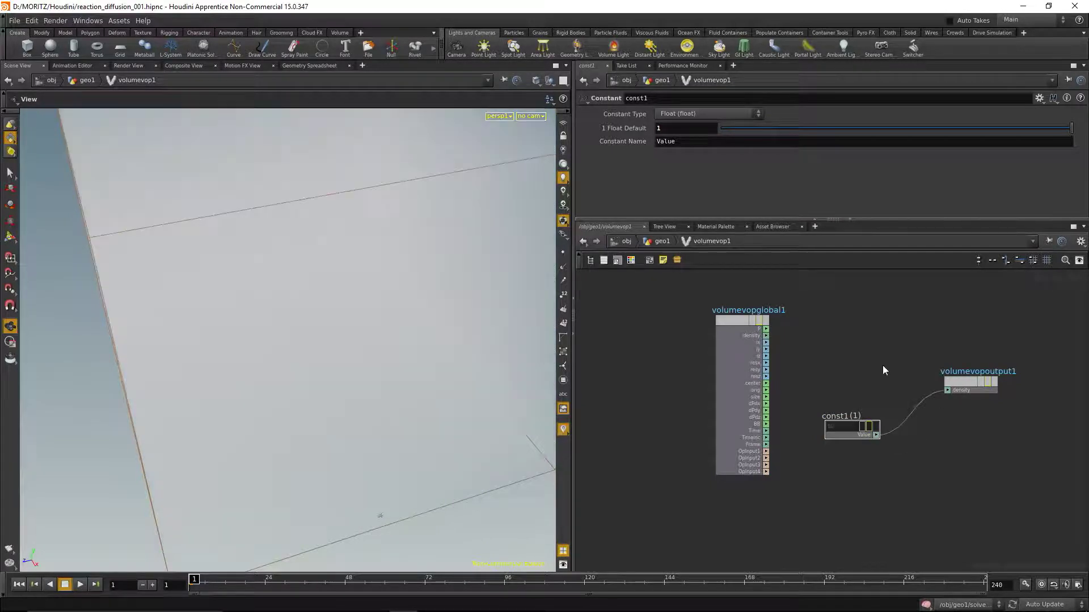
left_click_drag(823, 363, 878, 462)
key("Delete")
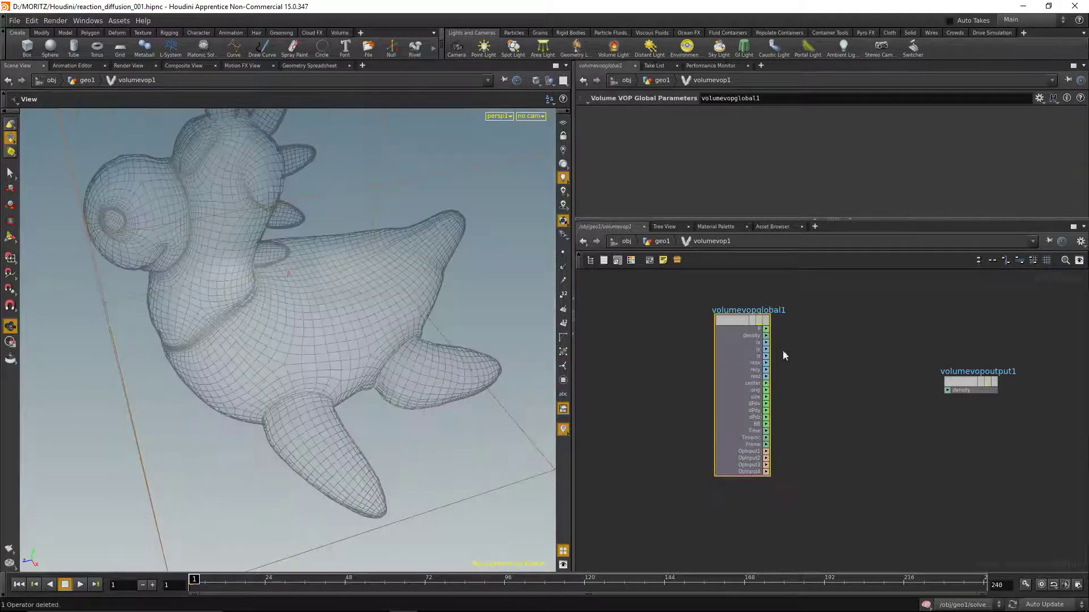
Step: Return to the geometry network, detach volumevop1 from the chain, and move convertvdb3 down to make room above it
left_click(658, 243)
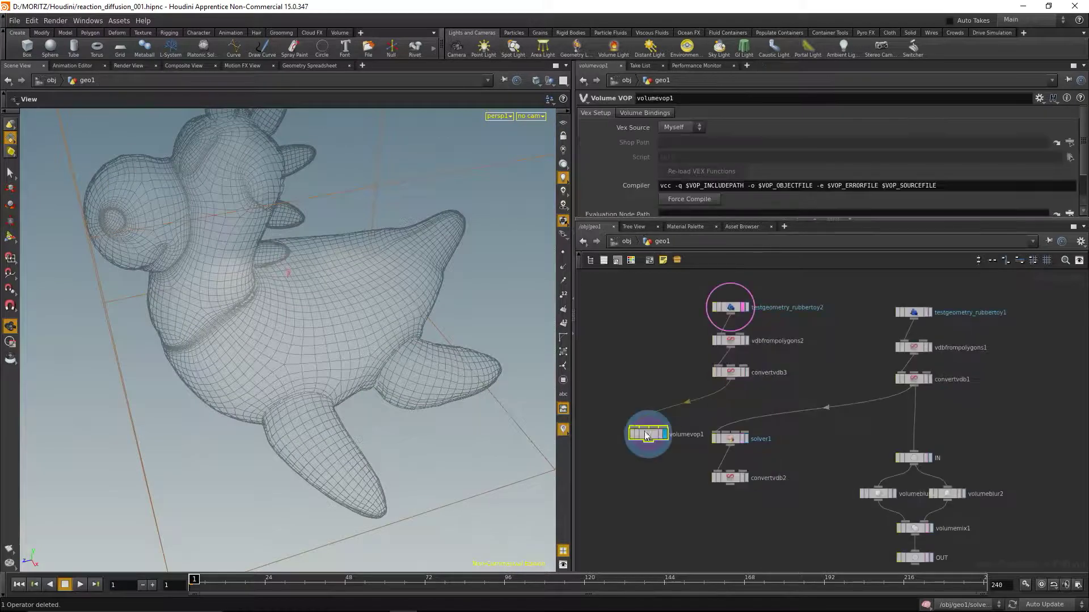
left_click_drag(664, 341, 643, 350)
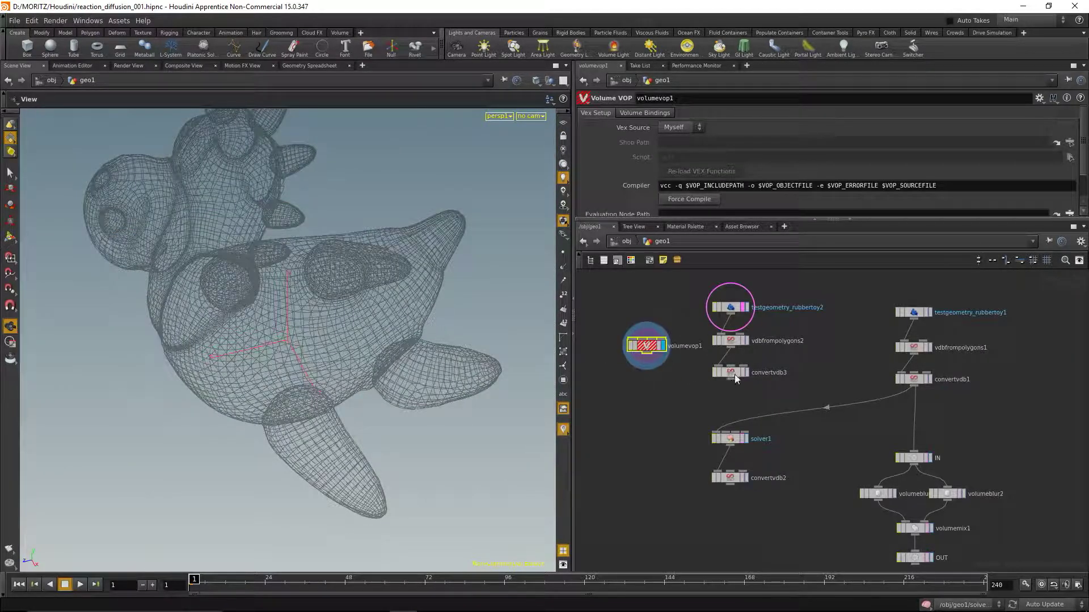
left_click_drag(732, 373, 731, 401)
Step: Add a Constant inside the Volume VOP, connect it to the density output, and return to the geometry network
double_click(649, 350)
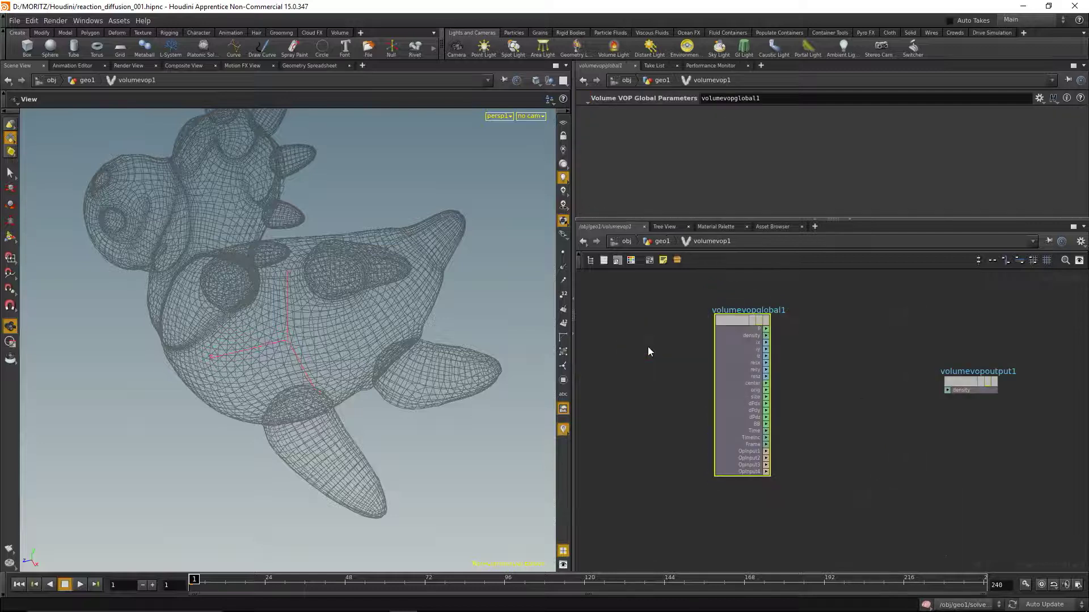
key("Tab")
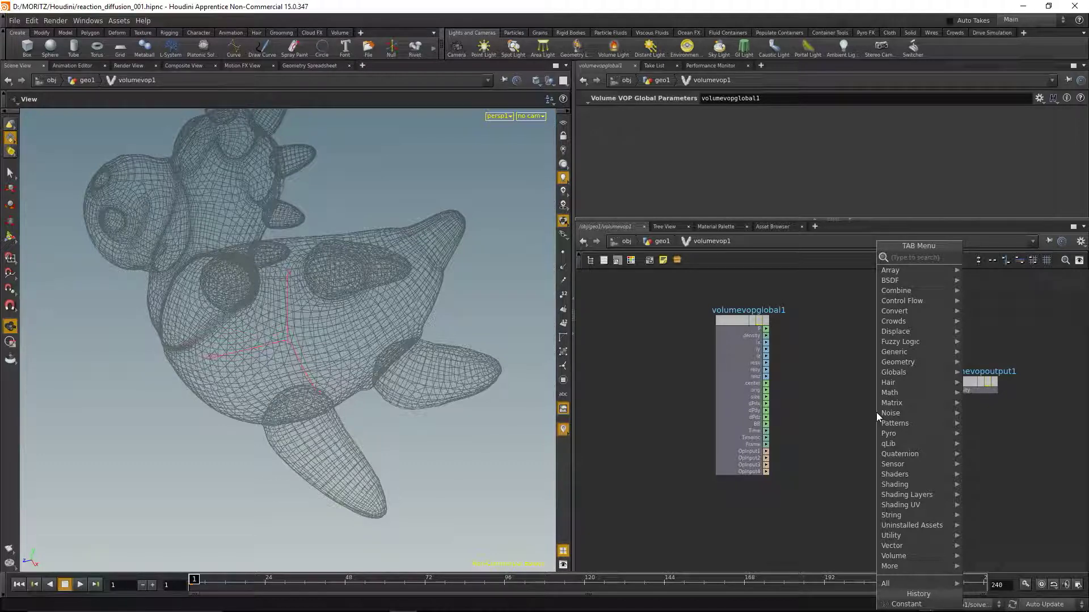
type("const")
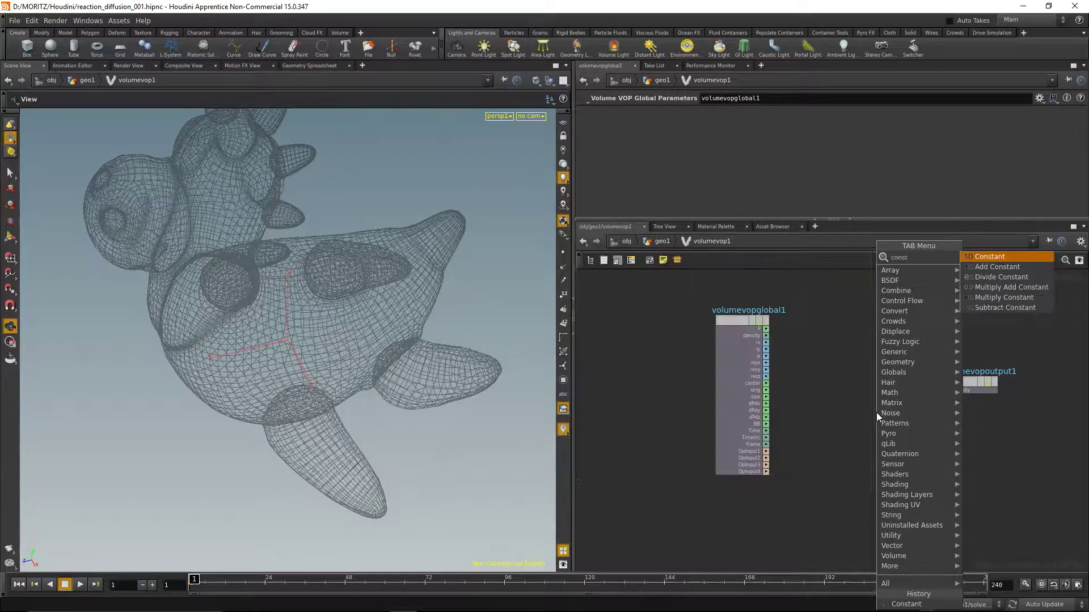
key("Return")
left_click(876, 413)
left_click_drag(905, 417, 950, 389)
key("u")
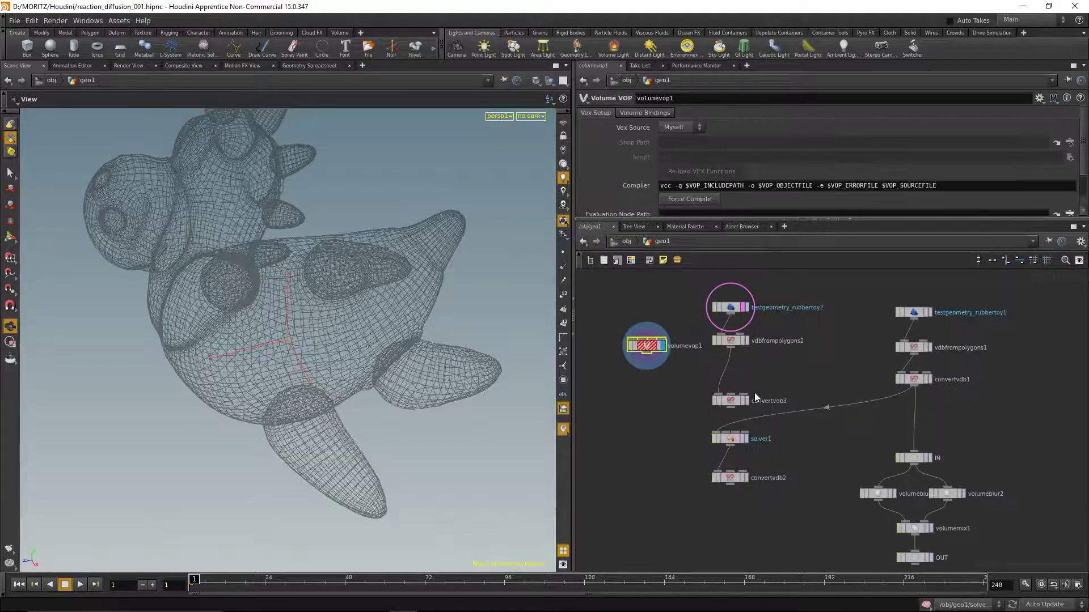
Step: Insert volumevop1 between vdbfrompolygons2 and convertvdb3, and display convertvdb3
left_click_drag(702, 369, 726, 381)
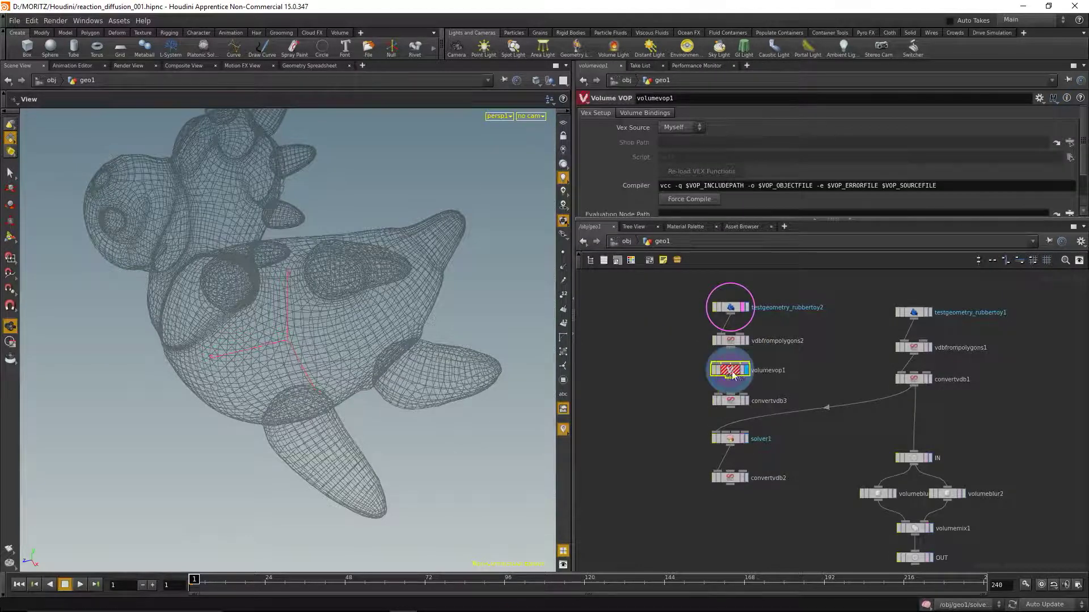
left_click(746, 402)
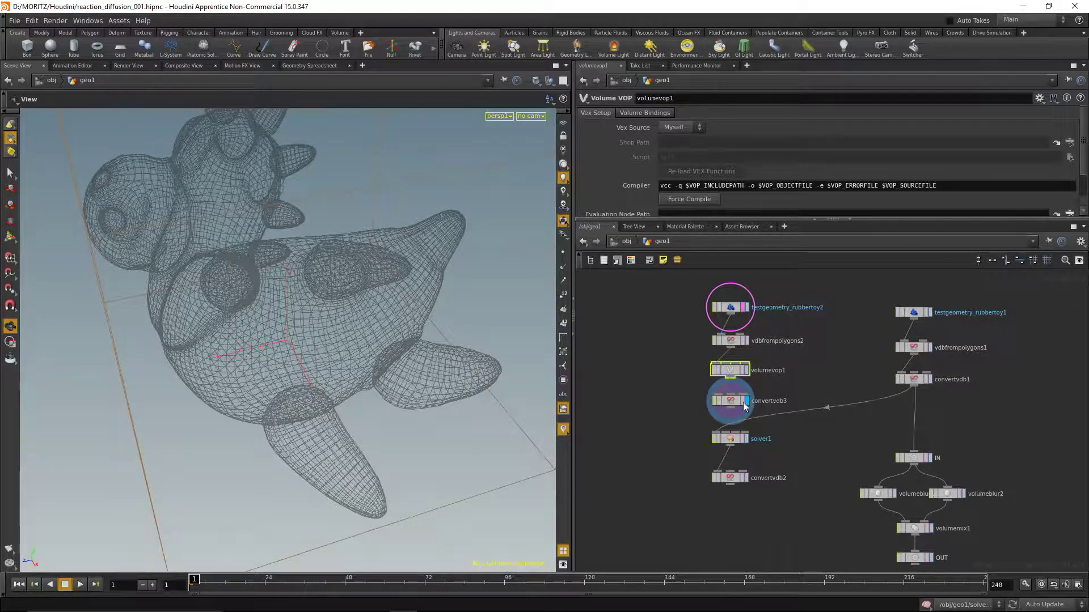
Step: Set the Constant inside volumevop1 to 1 and return to the geometry network to inspect the resulting density volume
double_click(730, 370)
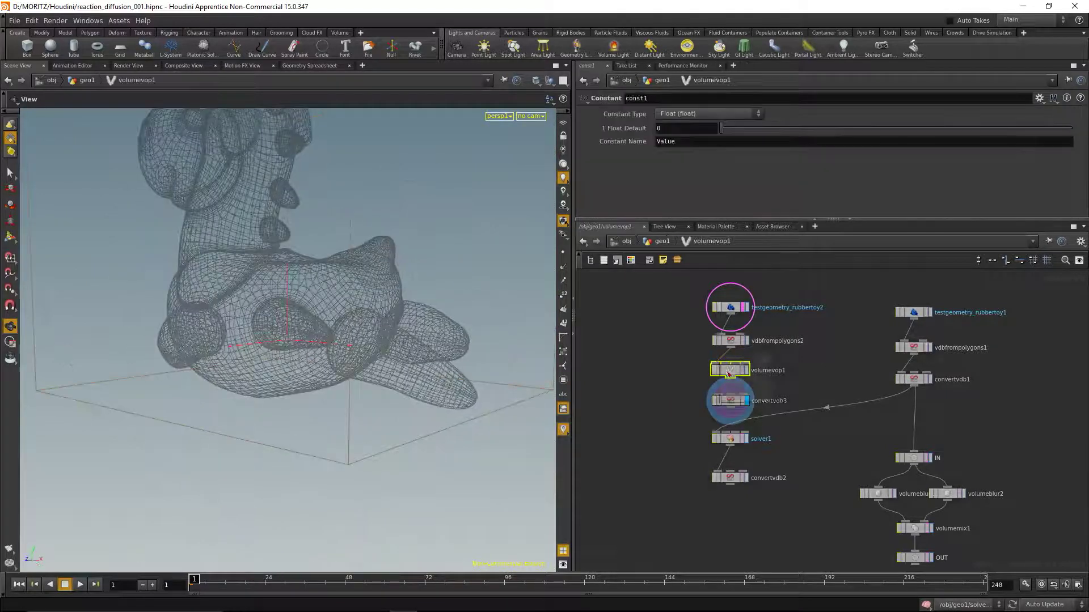
left_click(680, 128)
type("1")
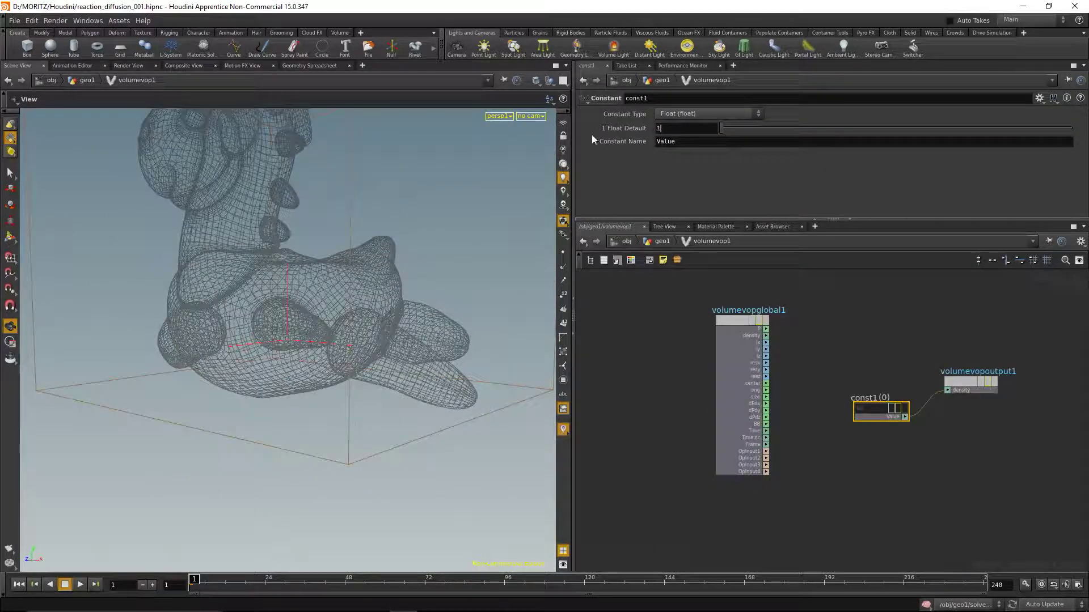
key("Return")
key("u")
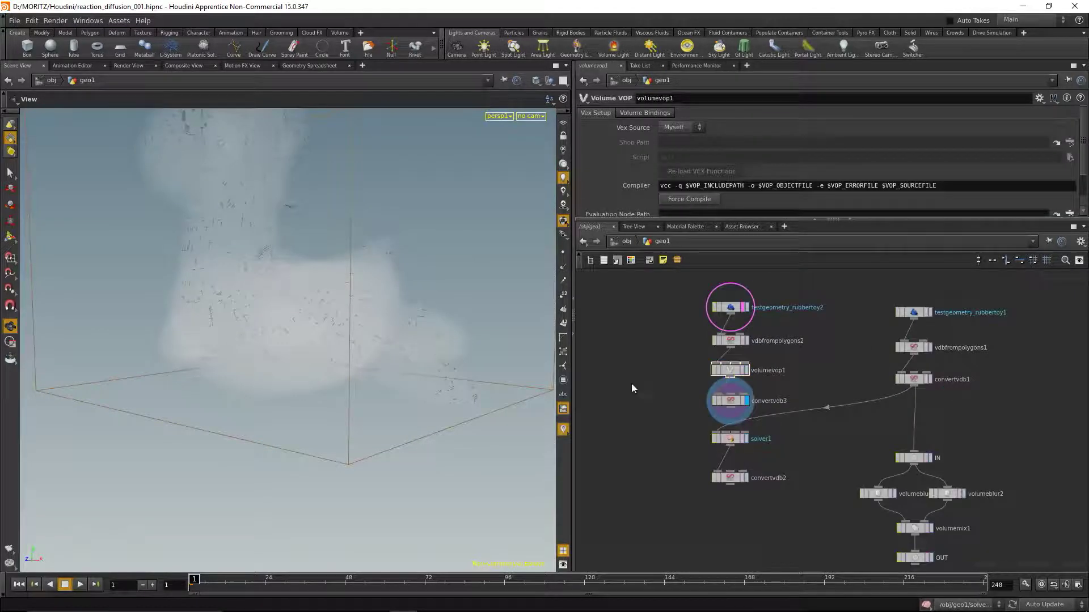
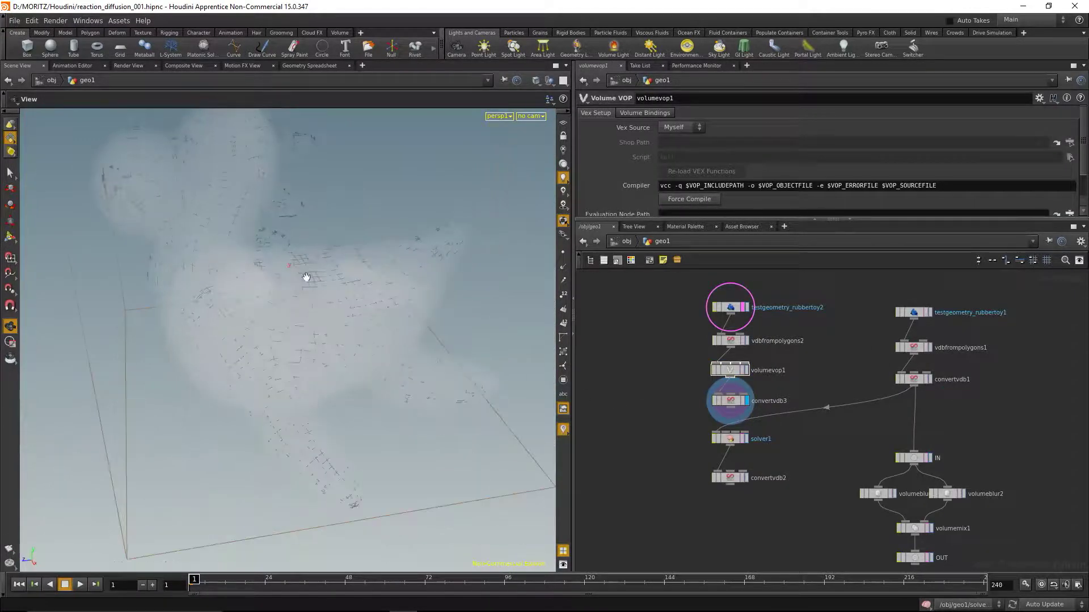
left_click_drag(316, 314, 461, 289)
left_click_drag(367, 279, 335, 272)
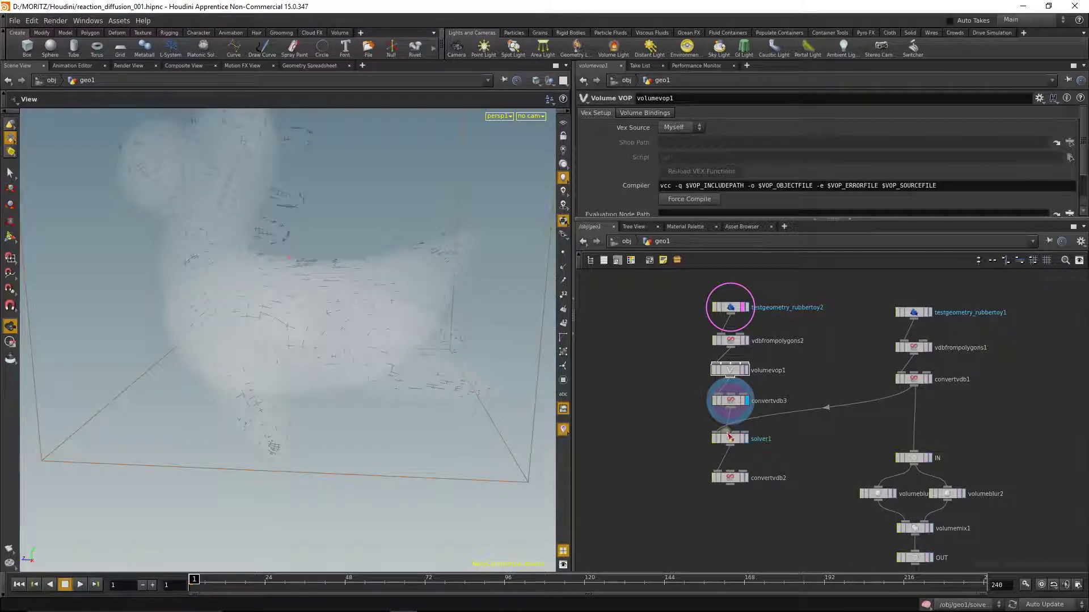
Step: Inside solver1, move Input_2 beside volumevop1 and shift OUT down to make room between it and volumevop1
double_click(730, 440)
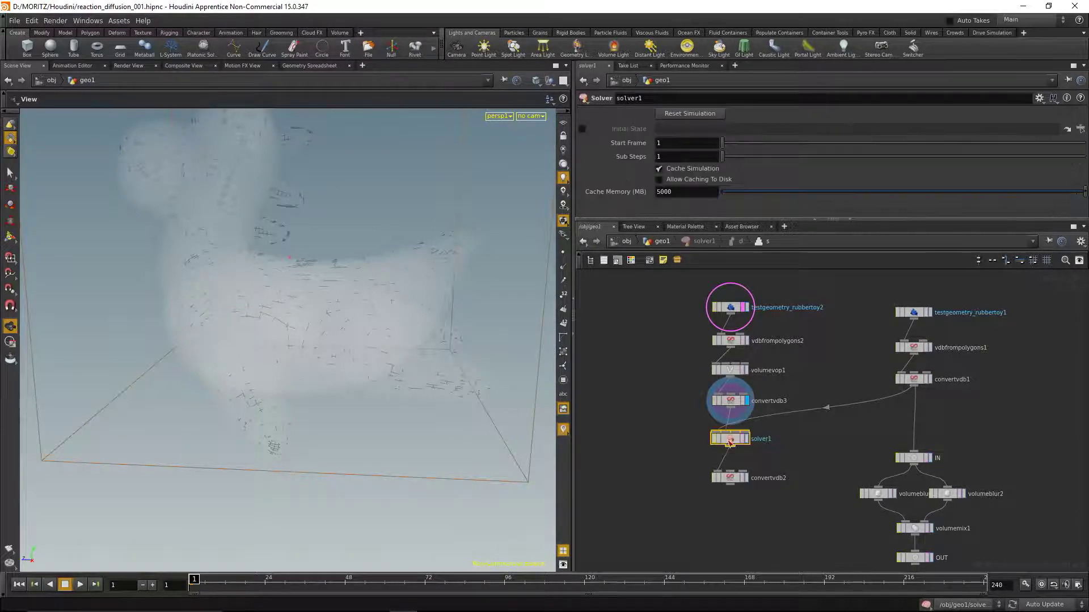
middle_click_drag(793, 367, 768, 393)
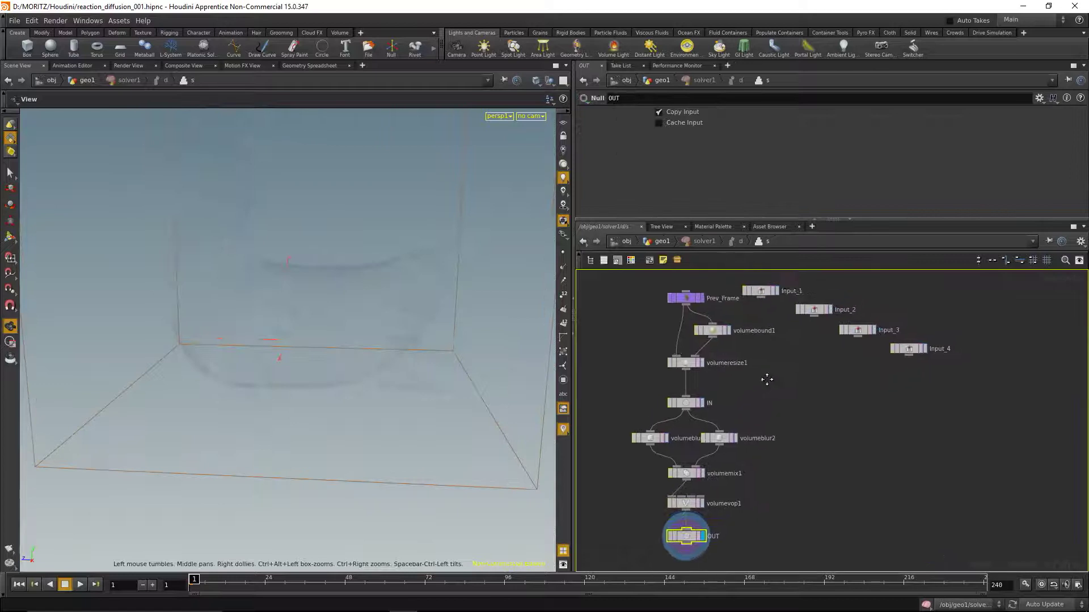
left_click(816, 311)
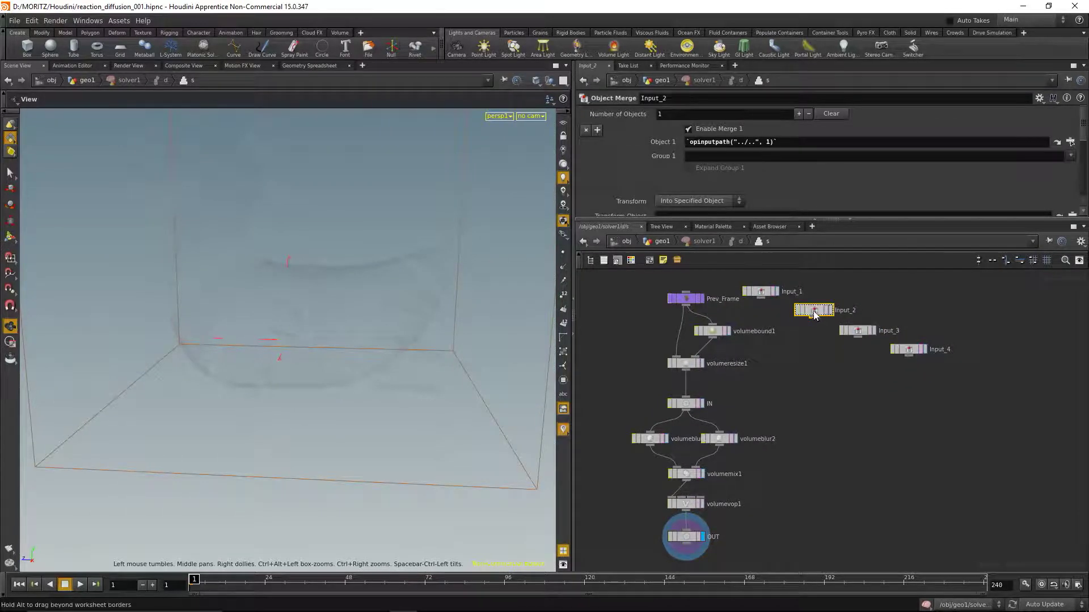
left_click_drag(792, 509, 788, 513)
scroll(780, 505, "up", 3)
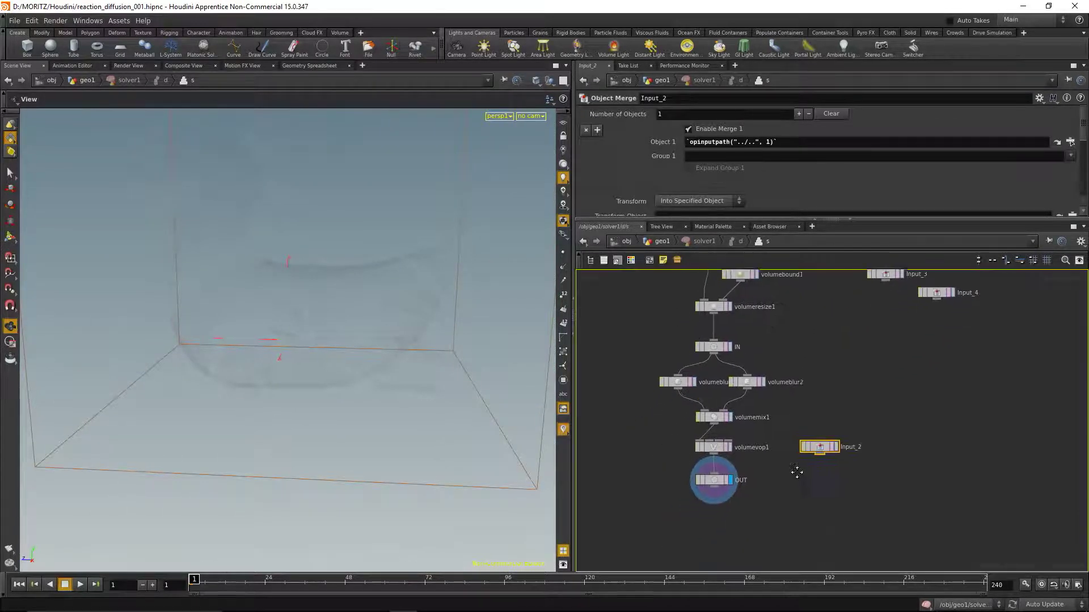
left_click_drag(680, 528, 668, 553)
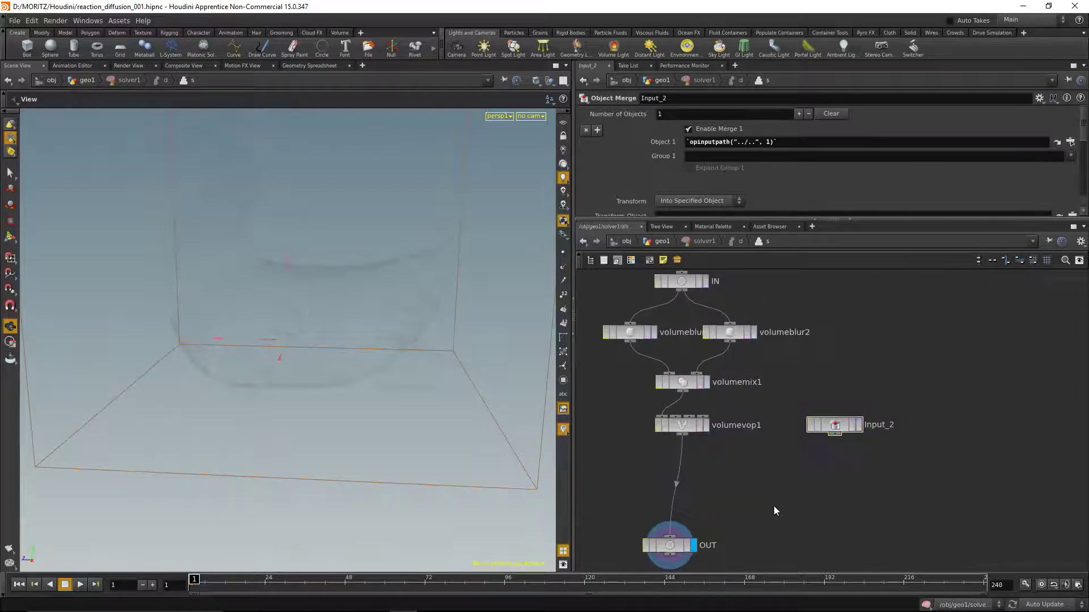
Step: Insert a Volume Mix between volumevop1 and OUT, feed Input_2 into its second input, and set its mix method to Multiply
key("Tab")
type("vol")
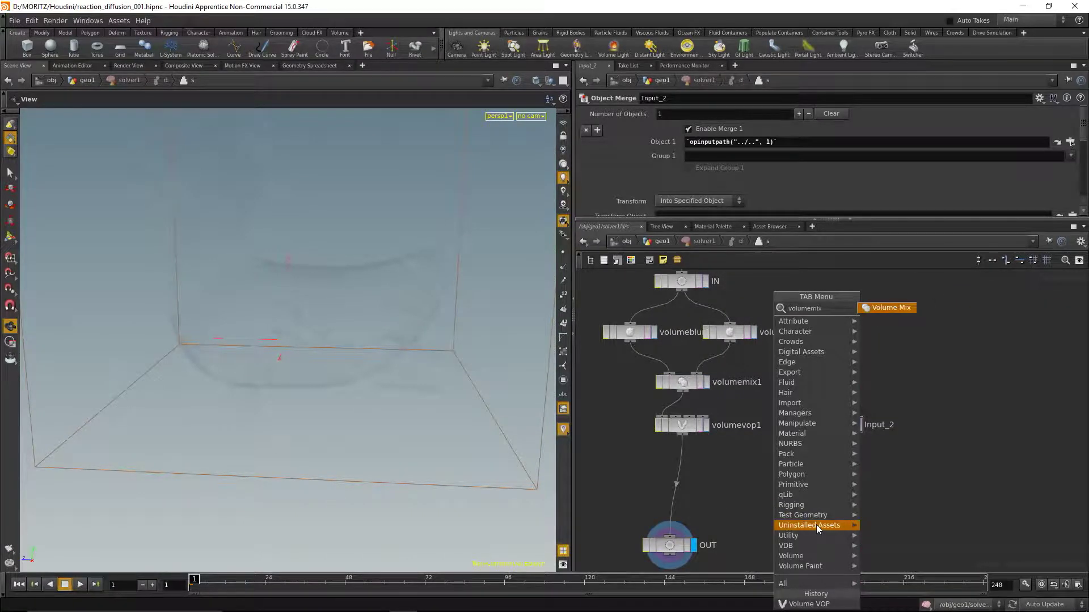
left_click(815, 525)
left_click(775, 502)
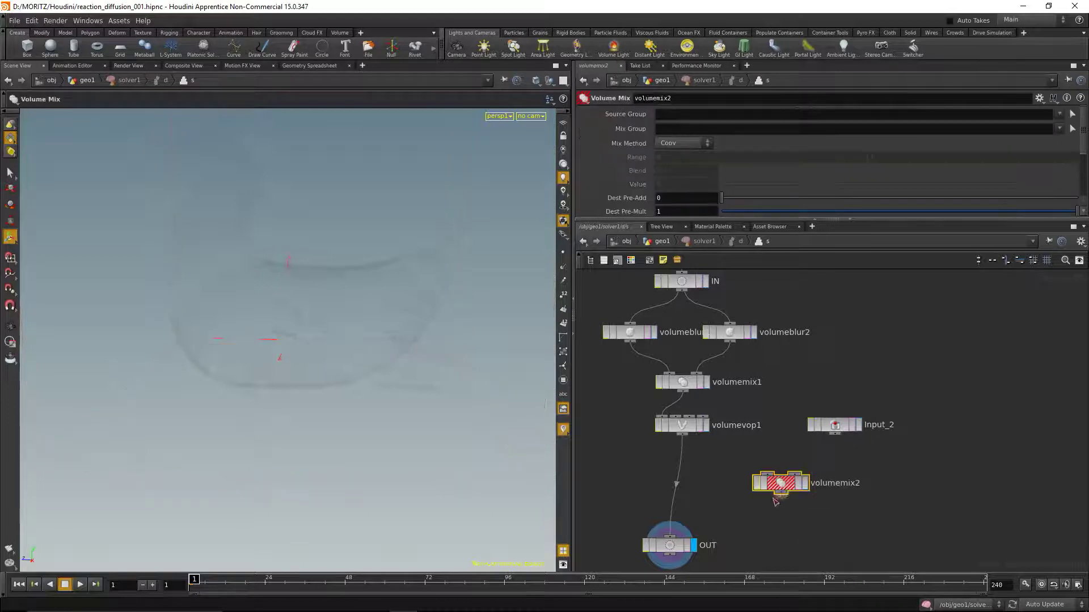
left_click_drag(792, 488, 699, 492)
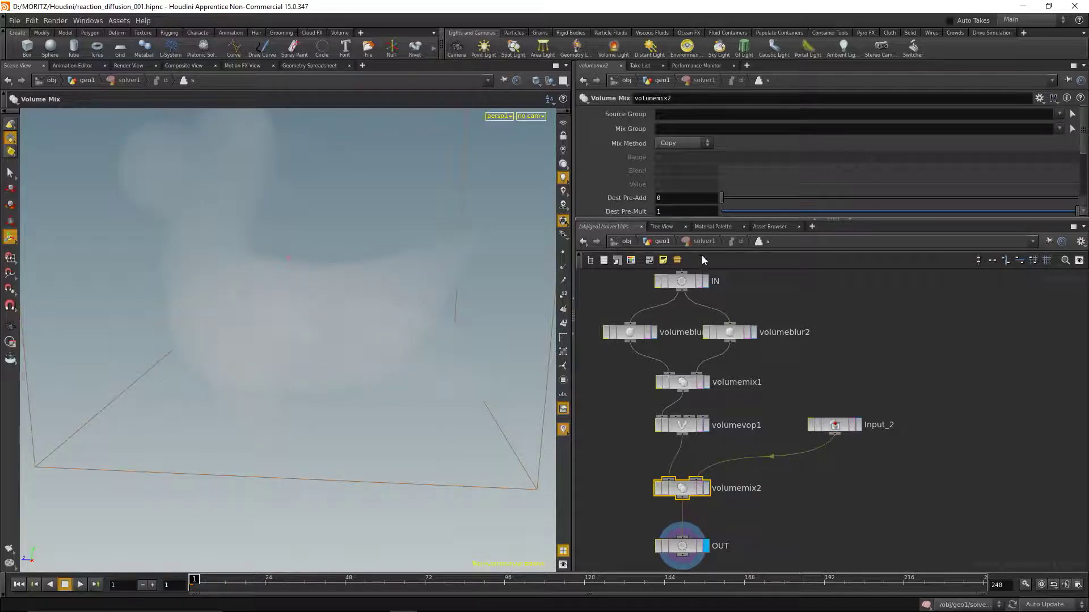
left_click(688, 147)
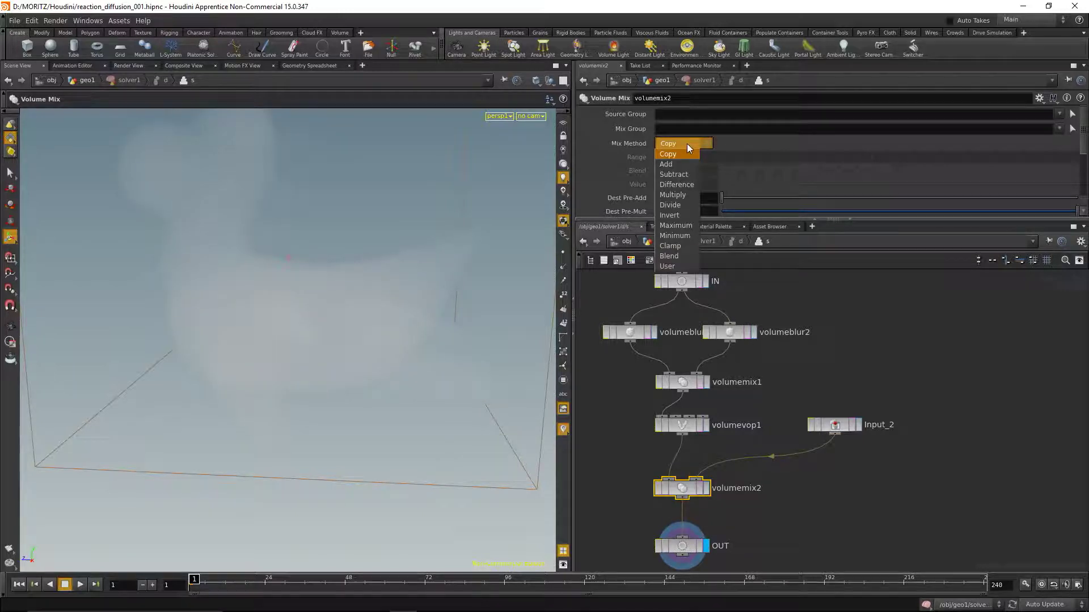
left_click(688, 195)
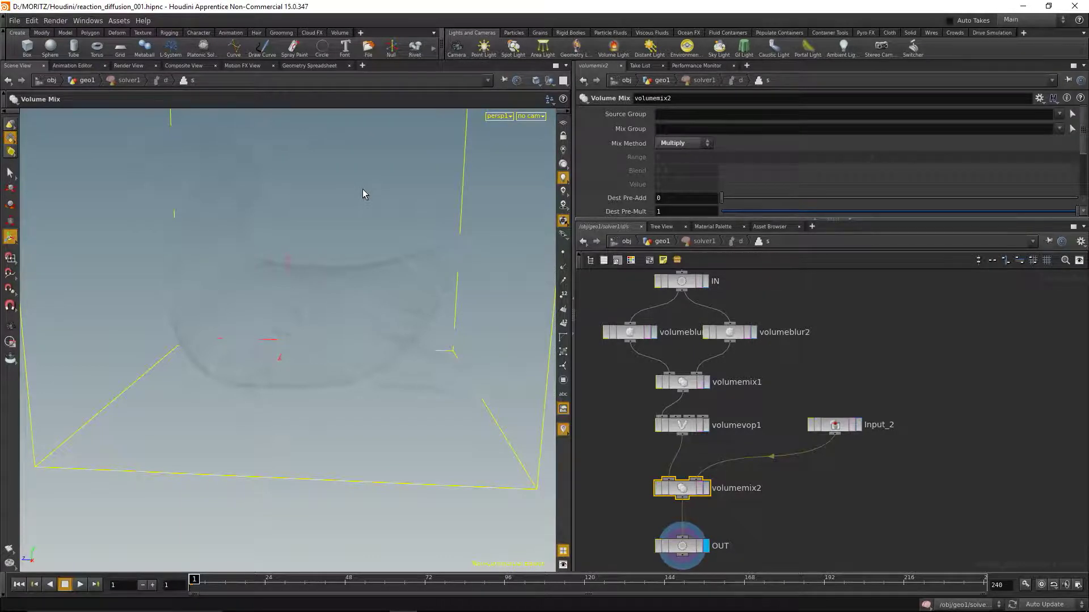
Step: Return to geo1, display convertvdb2, and run the simulation for a test
left_click(661, 241)
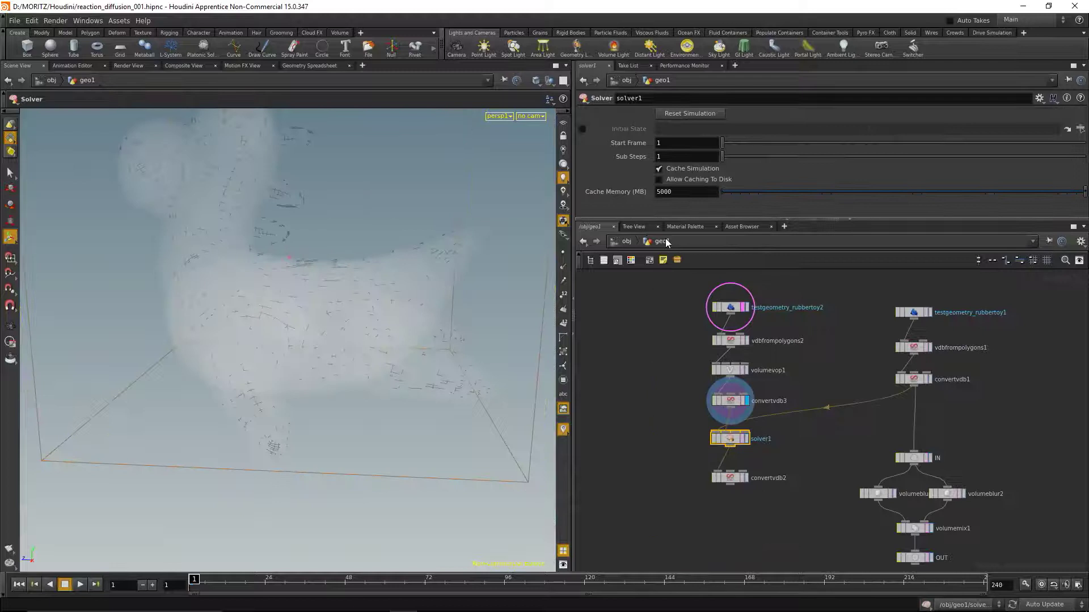
left_click(745, 478)
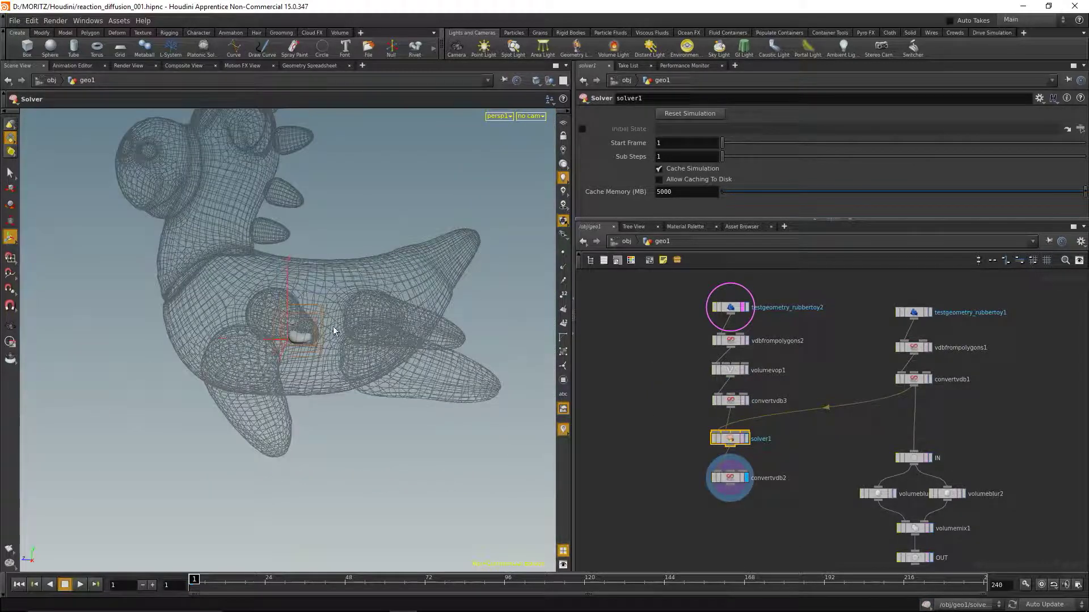
left_click(81, 585)
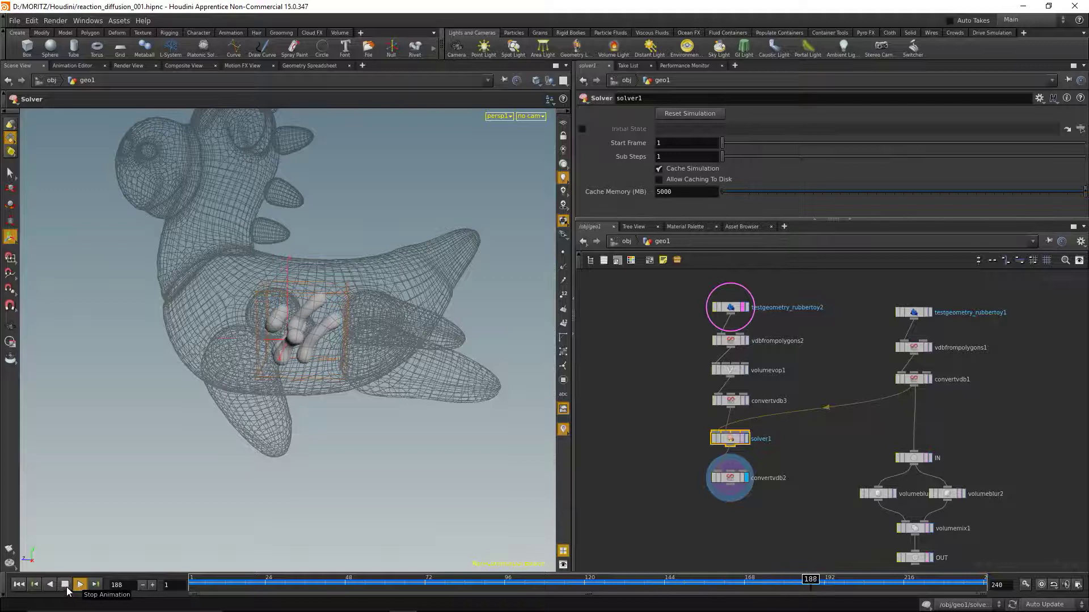
left_click(66, 588)
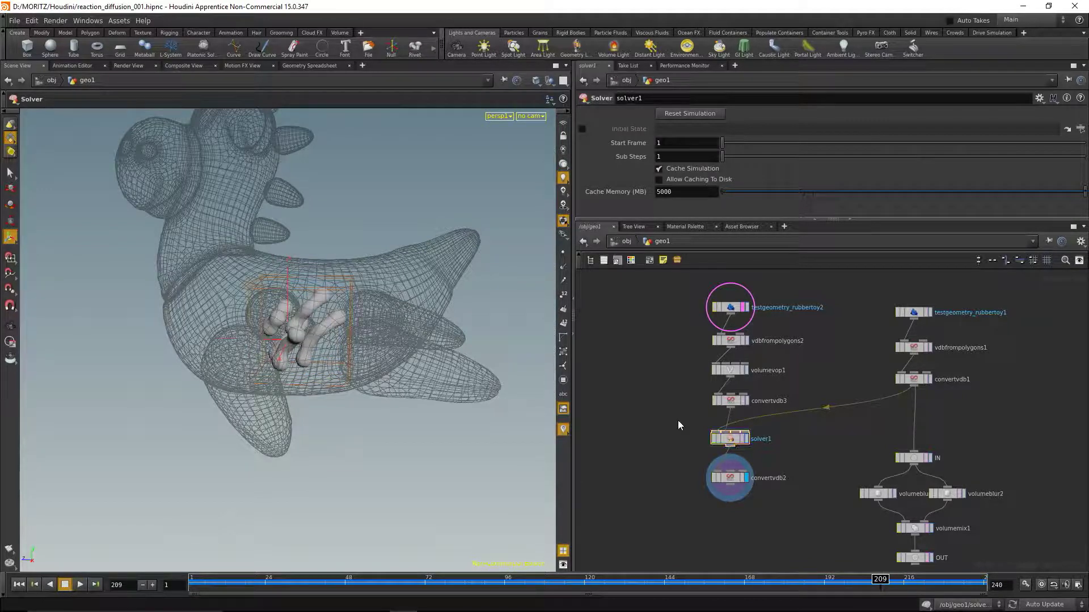
Step: Set solver1's Sub Steps to 4 and rerun the simulation from frame 1
left_click(19, 585)
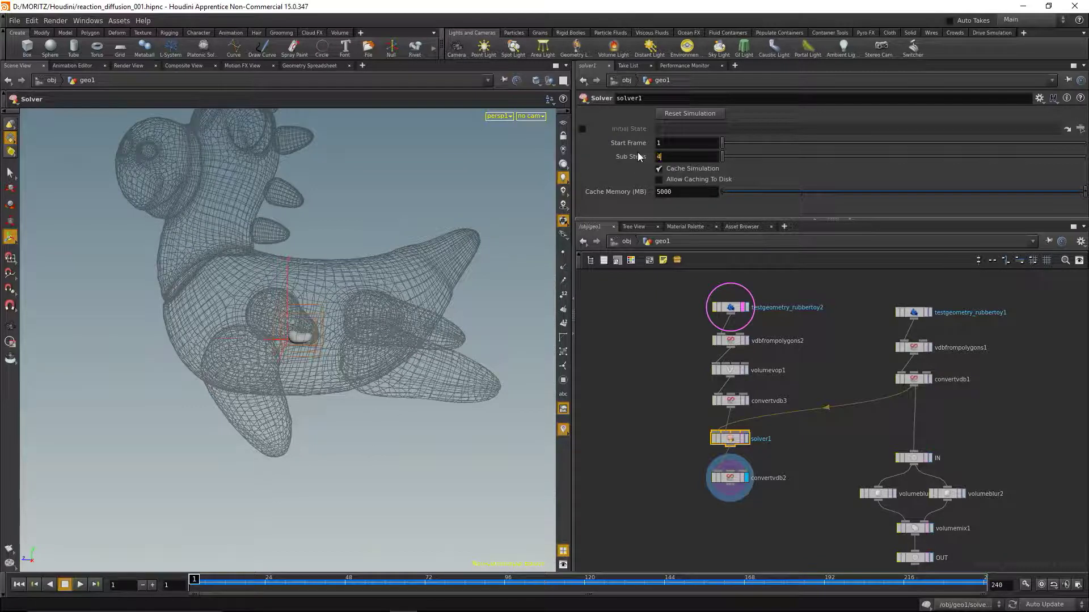
type("4")
key("Return")
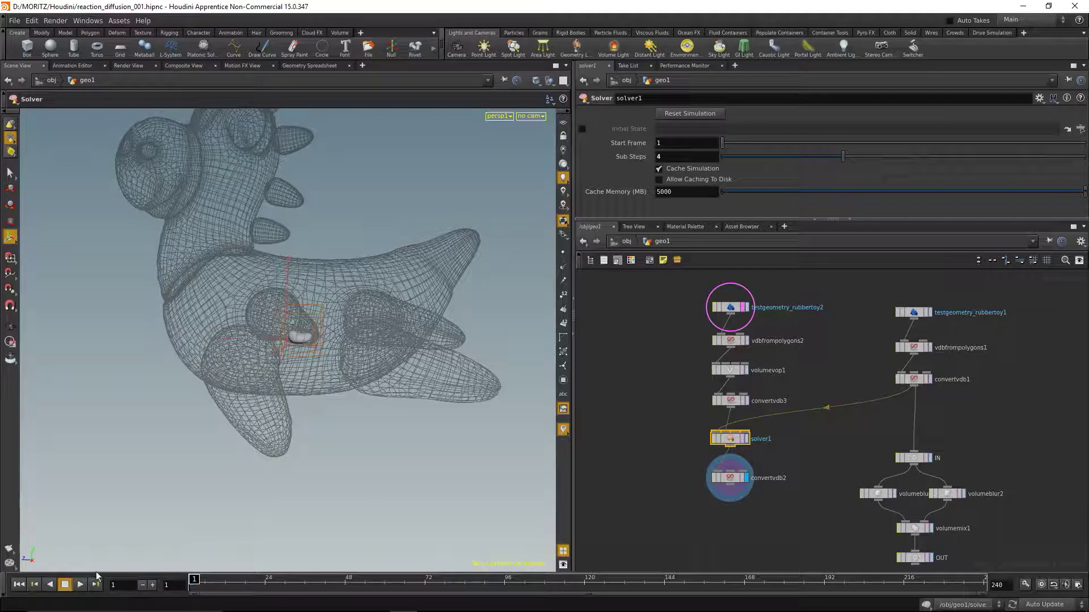
left_click(83, 586)
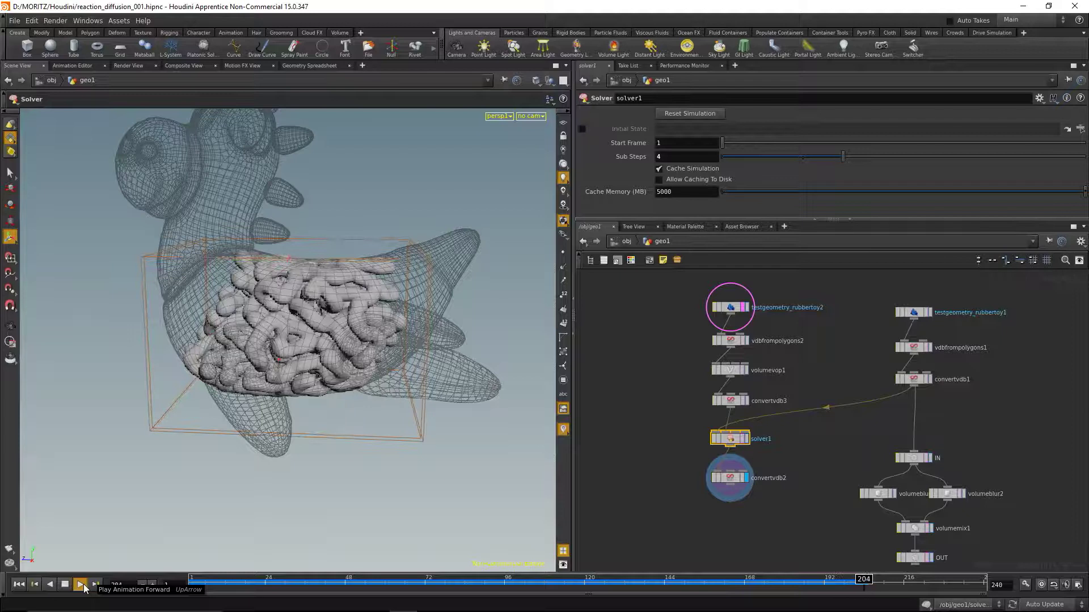
left_click(83, 587)
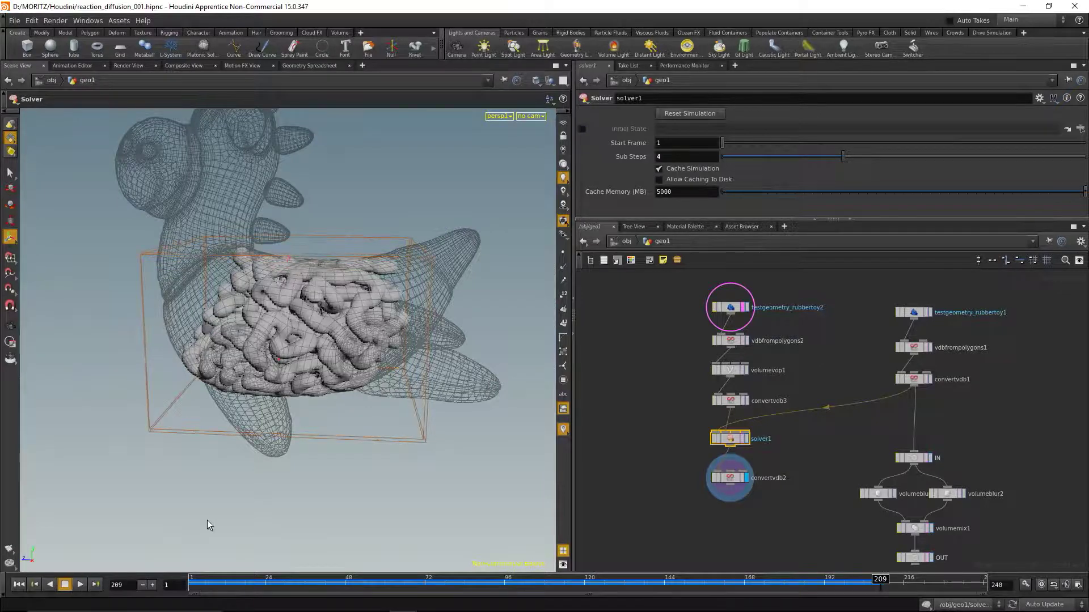
Step: Resume the simulation toward frame 240 and inspect the growth inside the toy from several angles
key("Escape")
left_click_drag(266, 408, 160, 479)
left_click(80, 585)
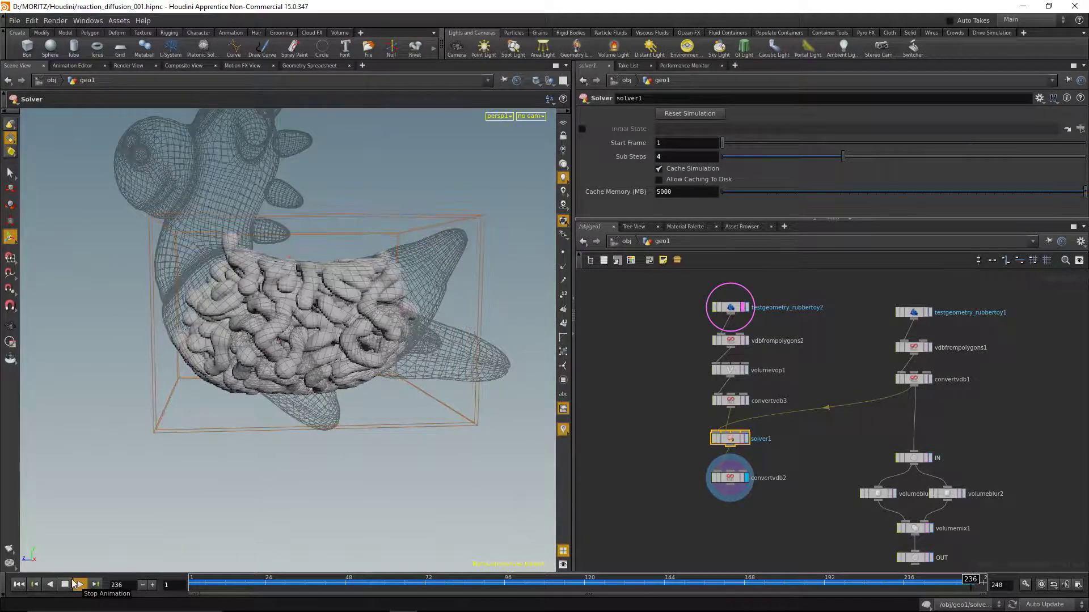
left_click(73, 584)
key("Escape")
left_click_drag(159, 430, 227, 354)
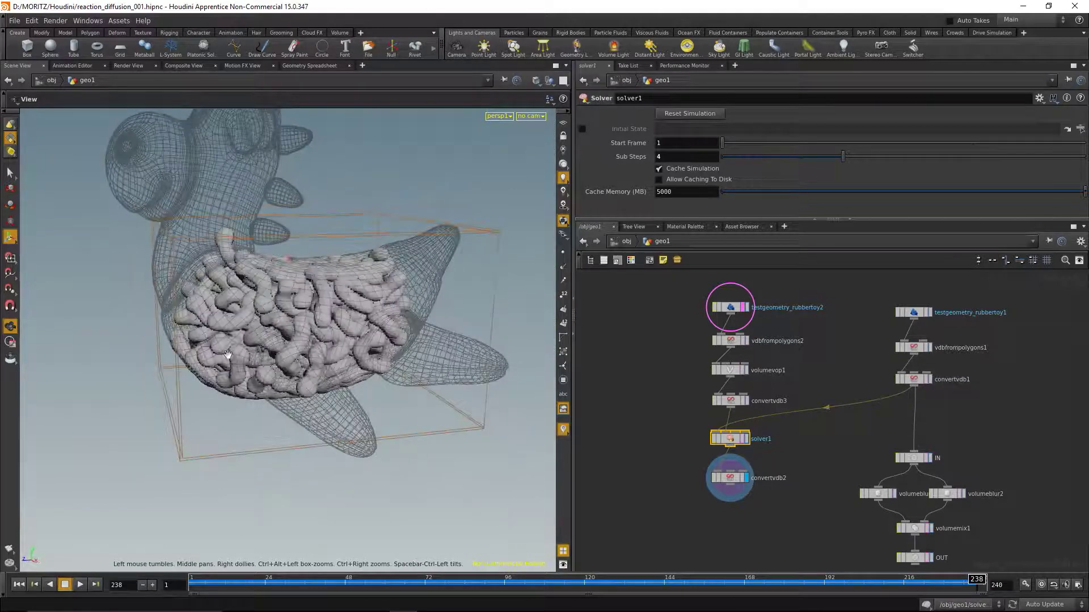
left_click_drag(556, 393, 527, 385)
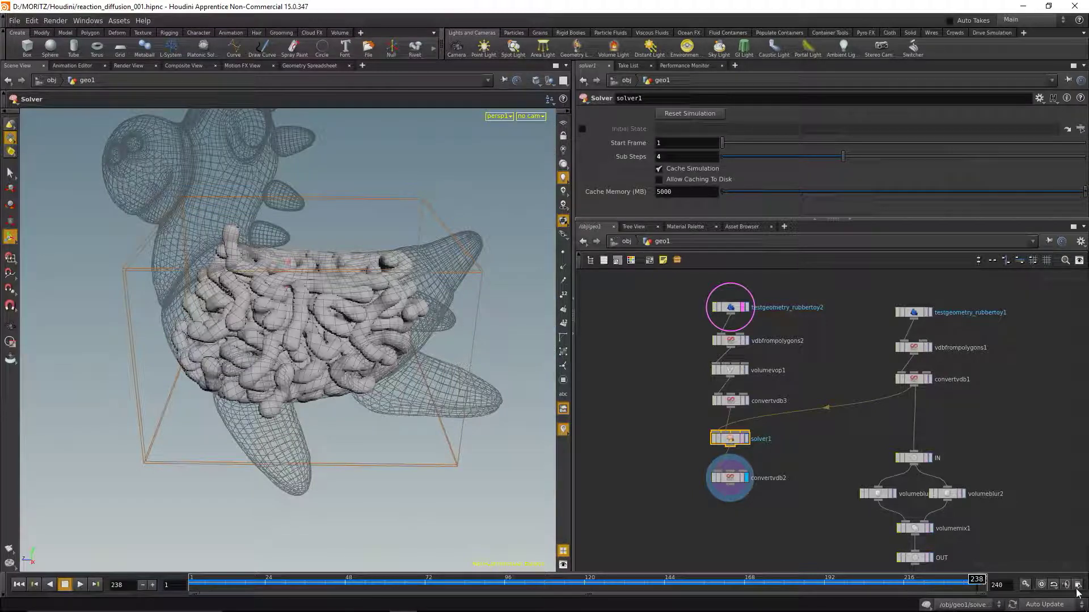
Step: Extend the animation's end frame to 480 in the global animation options
left_click(1026, 585)
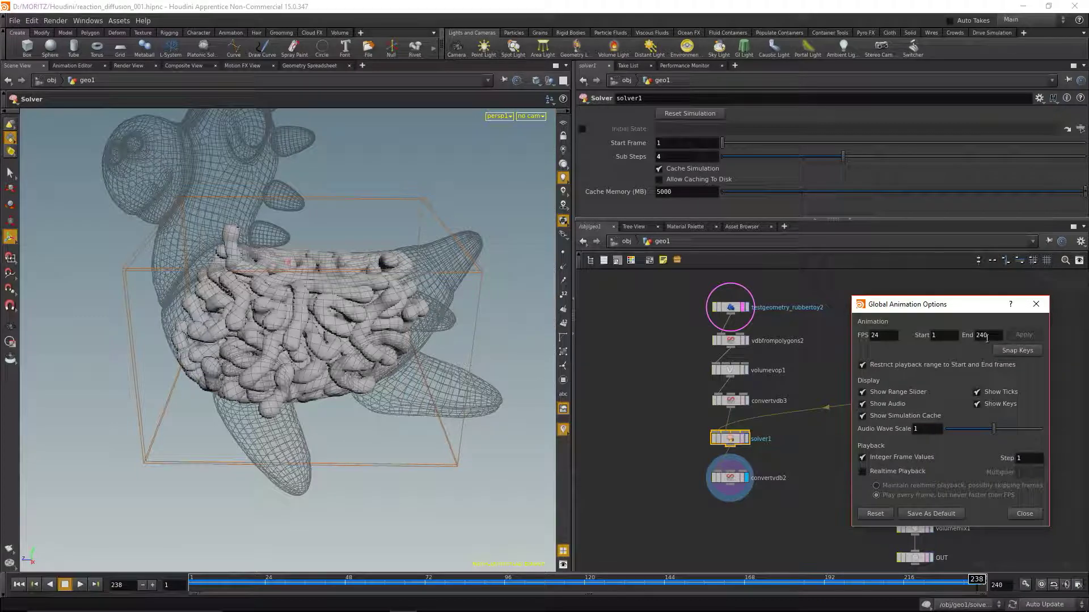
type("480")
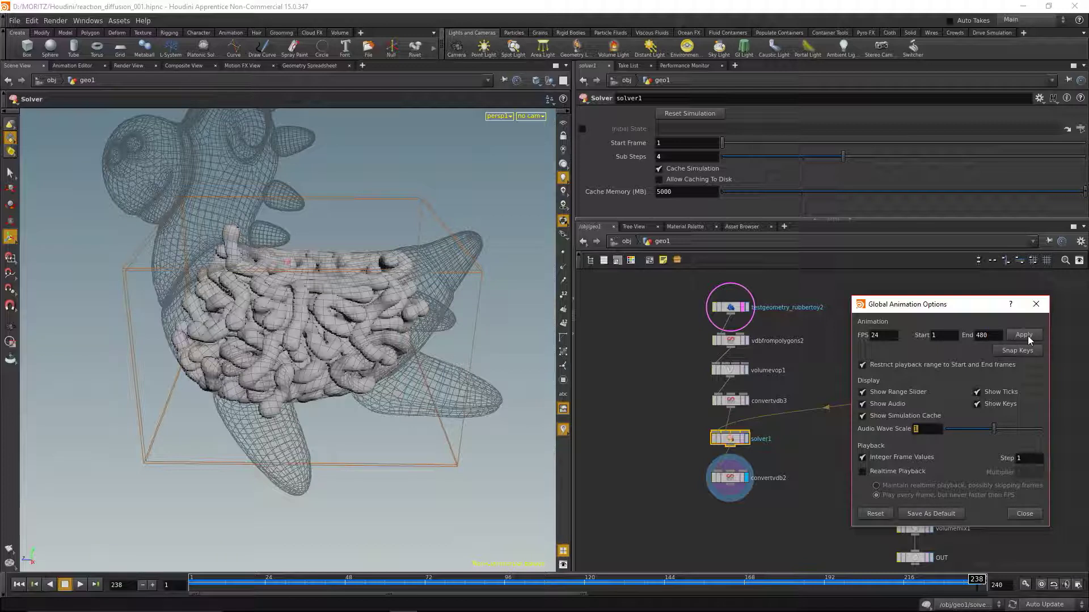
left_click(1025, 336)
left_click(1026, 514)
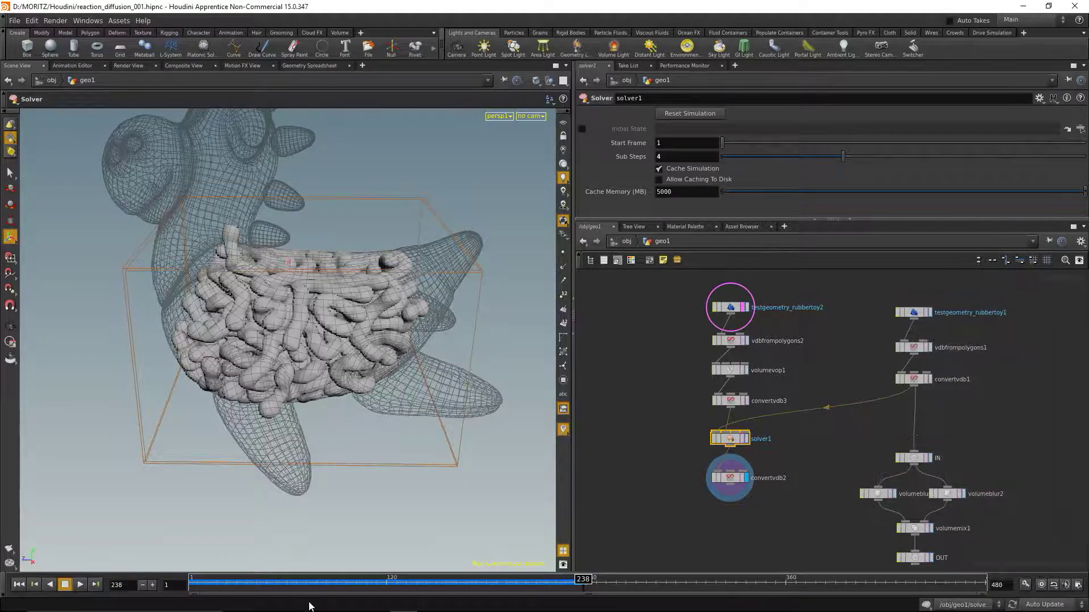
Step: Continue the simulation through the extended frame range and inspect how the pattern fills the toy
left_click(80, 585)
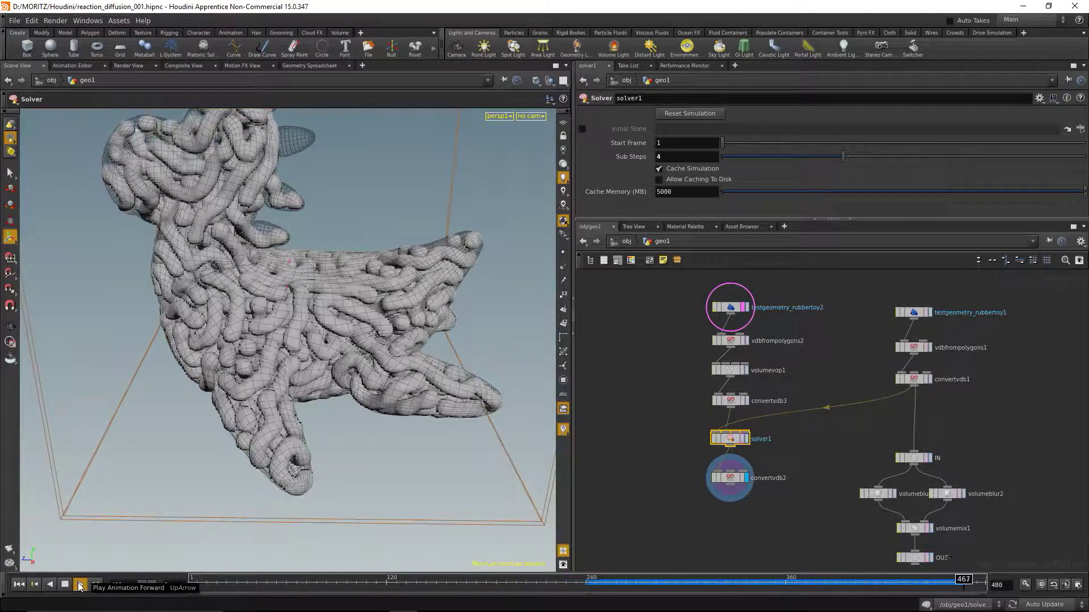
left_click(66, 584)
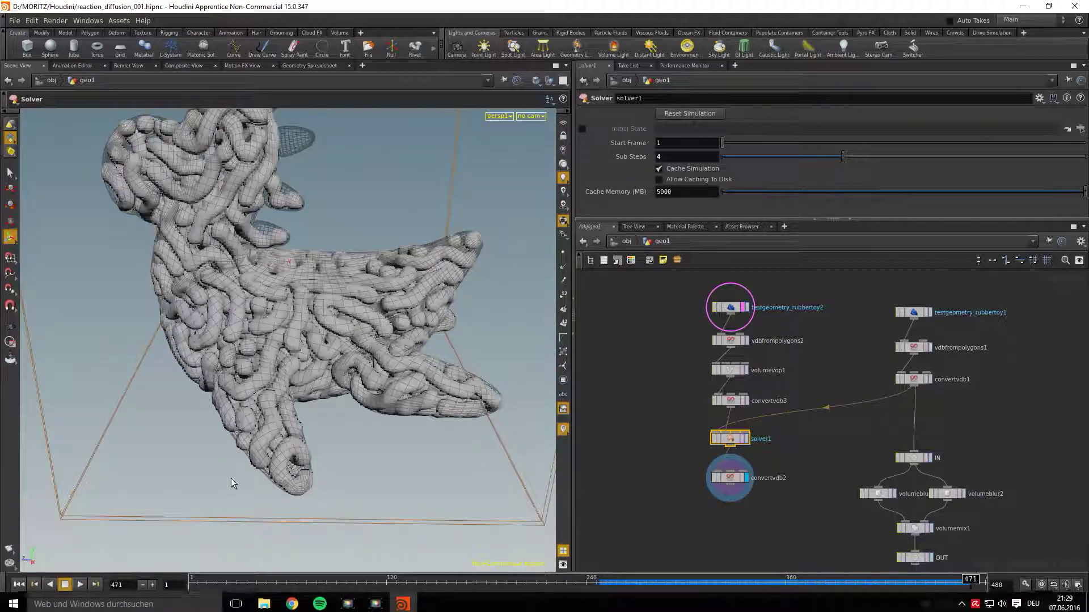
key("Escape")
left_click_drag(208, 347, 249, 403)
key("Return")
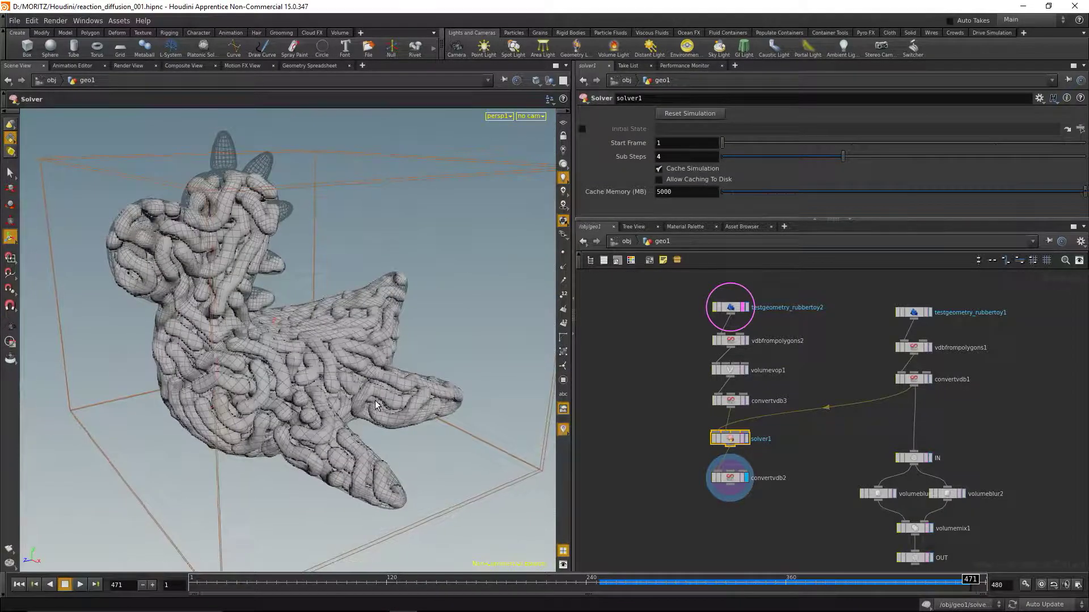
Step: Turn off the template display of testgeometry_rubbertoy2 and inspect the grown structure from several angles
left_click(743, 307)
key("Escape")
left_click_drag(363, 318, 321, 355)
key("Return")
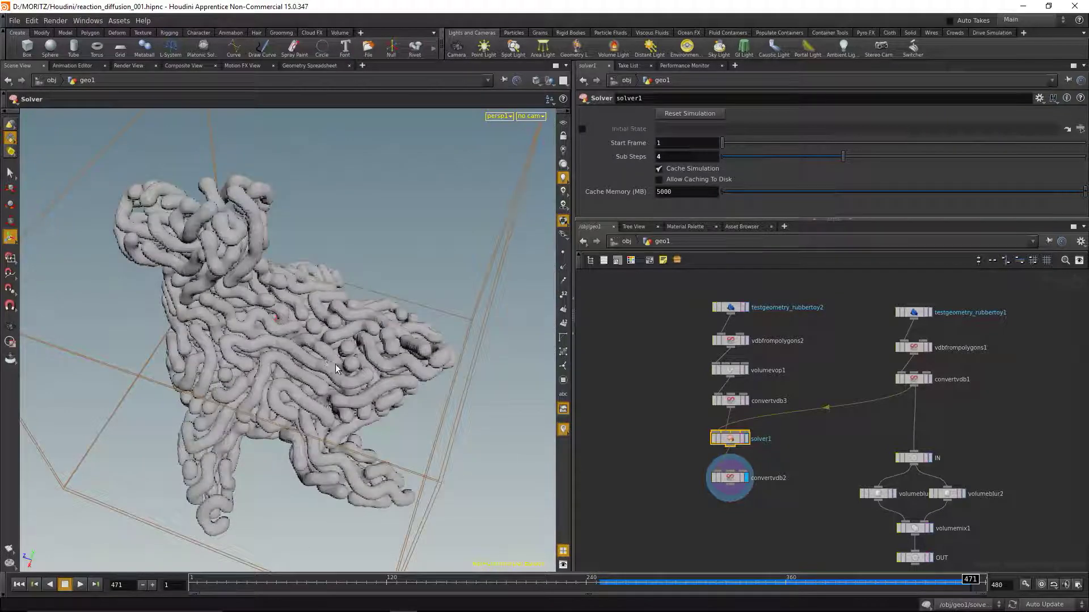
key("Escape")
left_click_drag(337, 373, 420, 358)
left_click_drag(320, 320, 347, 420)
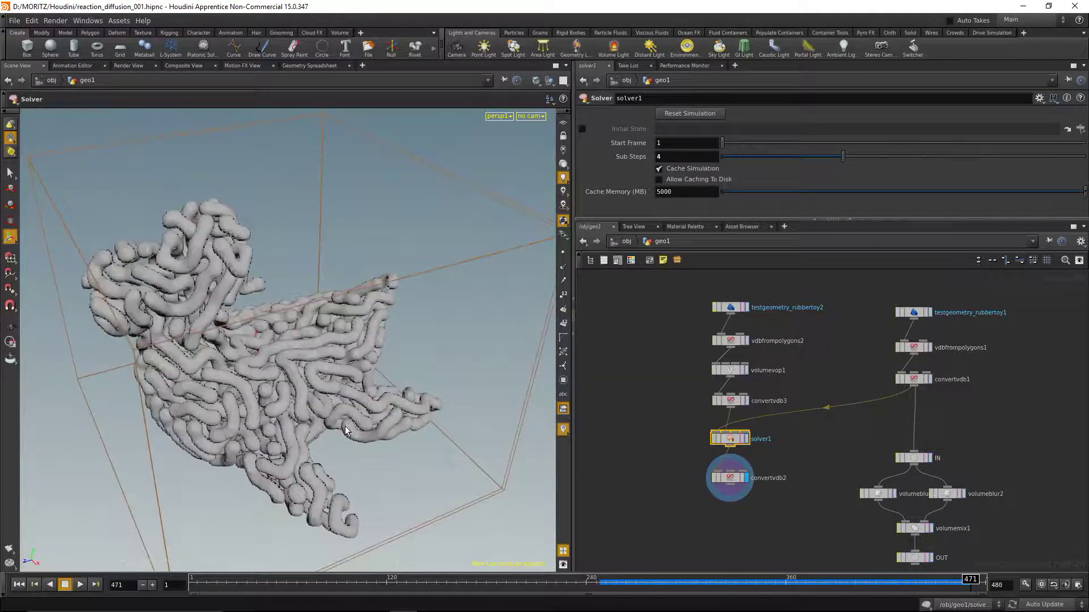